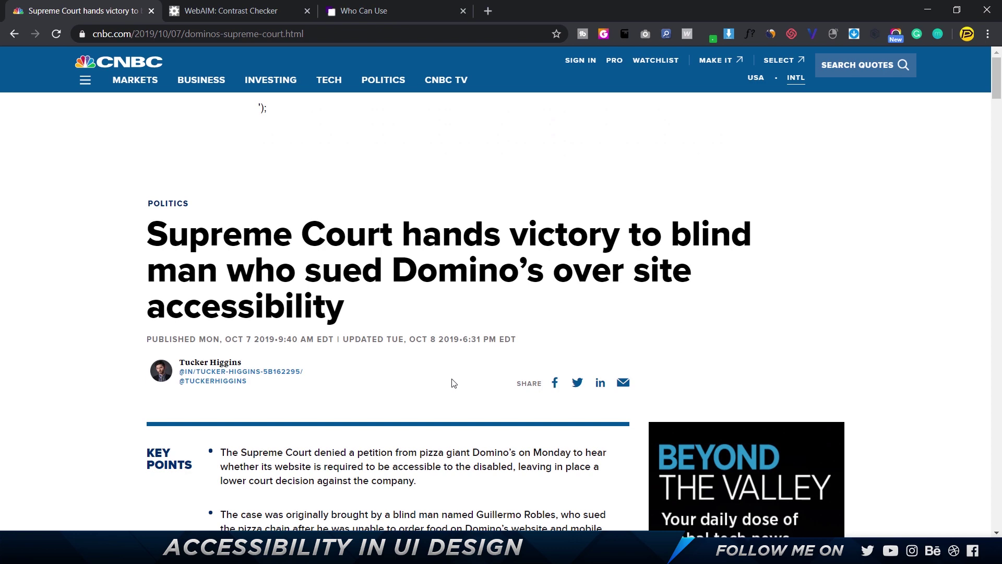
- Fit the Splitwise frames to the view
scroll(454, 383, "down", 2)
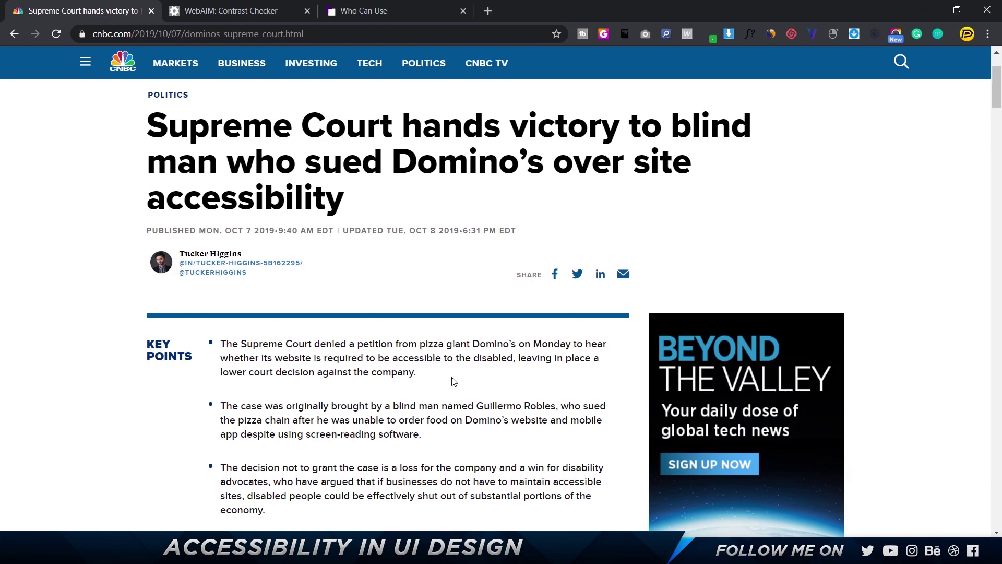
scroll(453, 381, "down", 15)
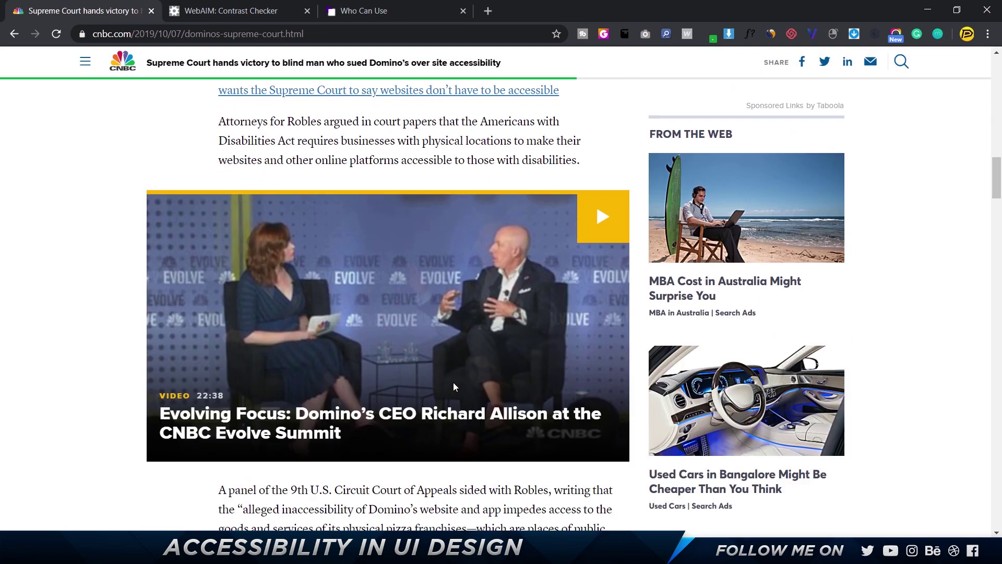
scroll(453, 386, "down", 4)
scroll(453, 386, "up", 2)
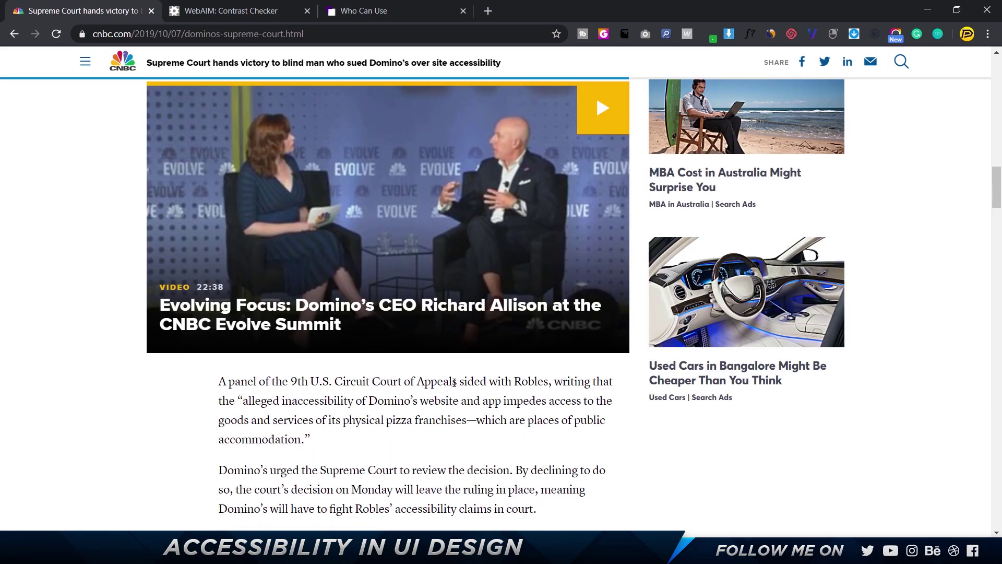
scroll(454, 383, "down", 15)
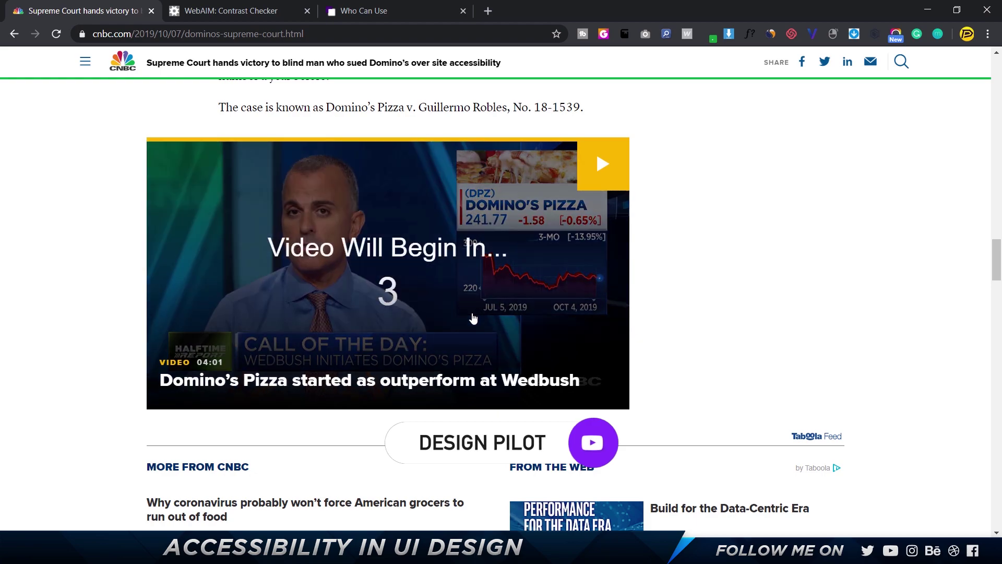
scroll(473, 318, "down", 4)
scroll(473, 318, "down", 5)
scroll(473, 318, "up", 15)
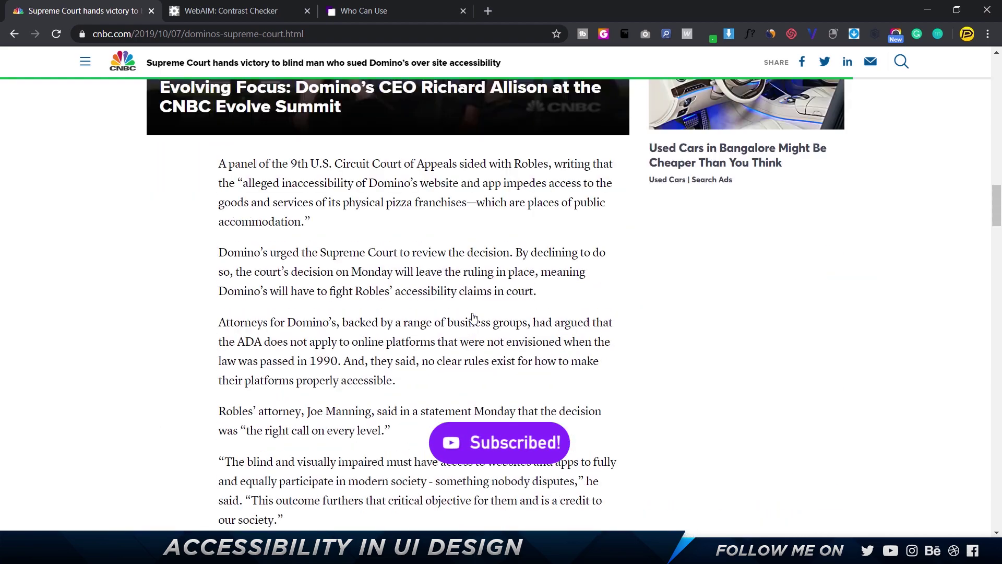
scroll(474, 317, "down", 2)
scroll(473, 314, "up", 13)
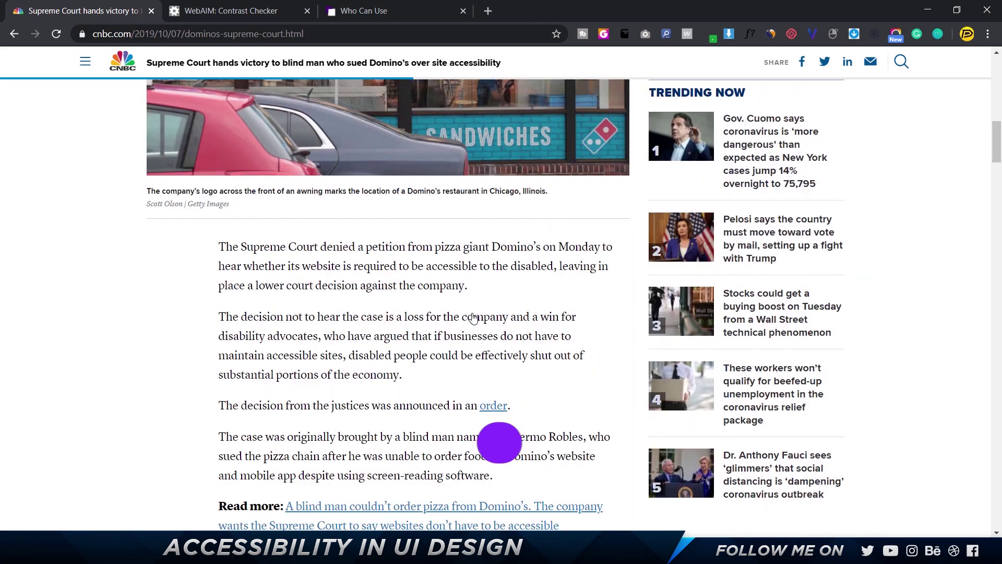
scroll(473, 313, "up", 10)
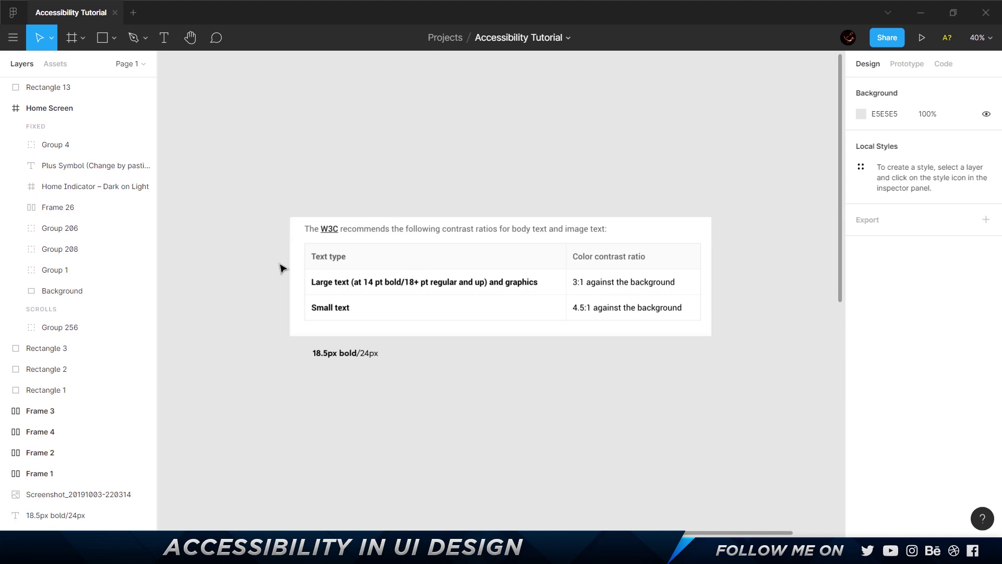
scroll(332, 231, "up", 3)
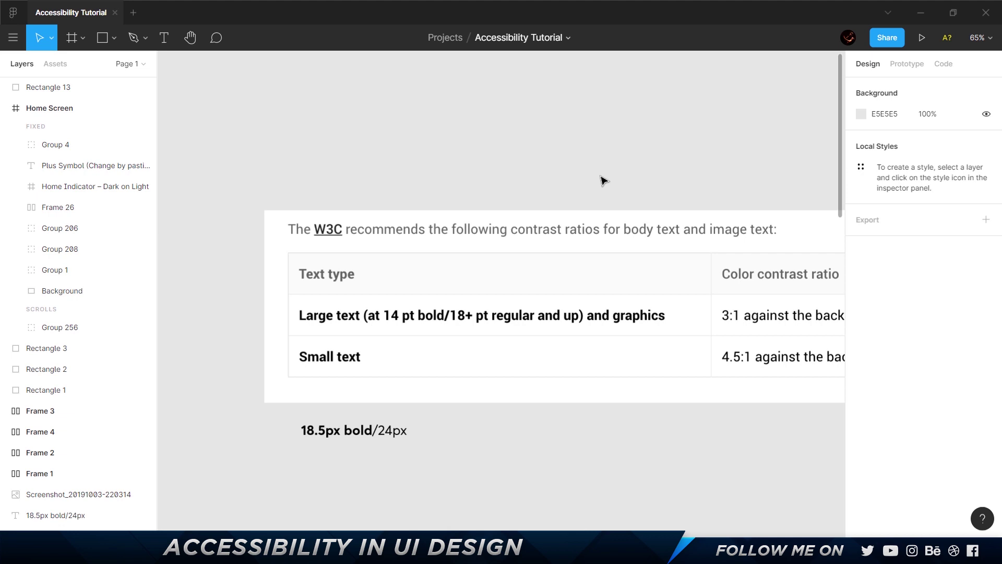
scroll(600, 180, "right", 3)
scroll(600, 180, "down", 1)
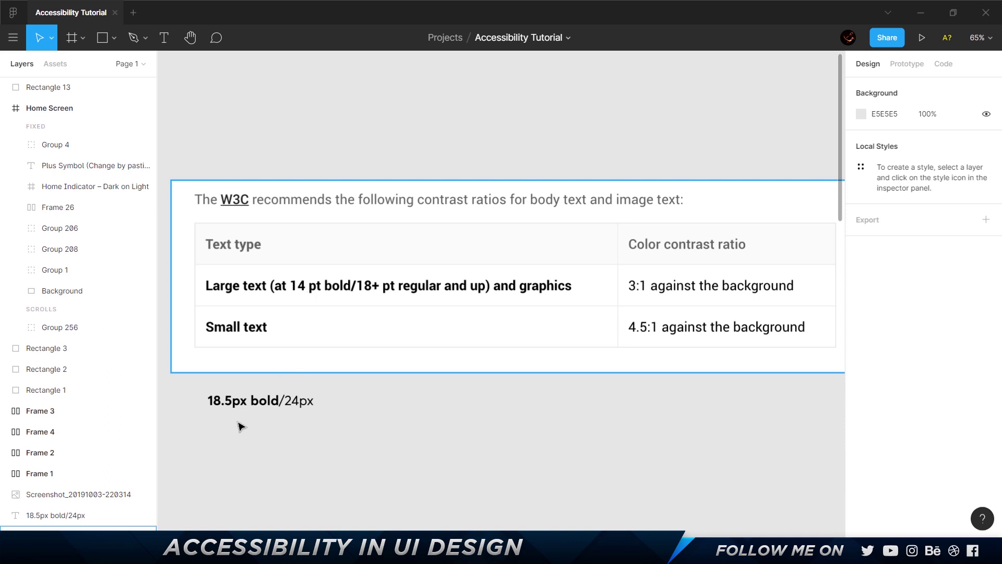
scroll(238, 405, "down", 2)
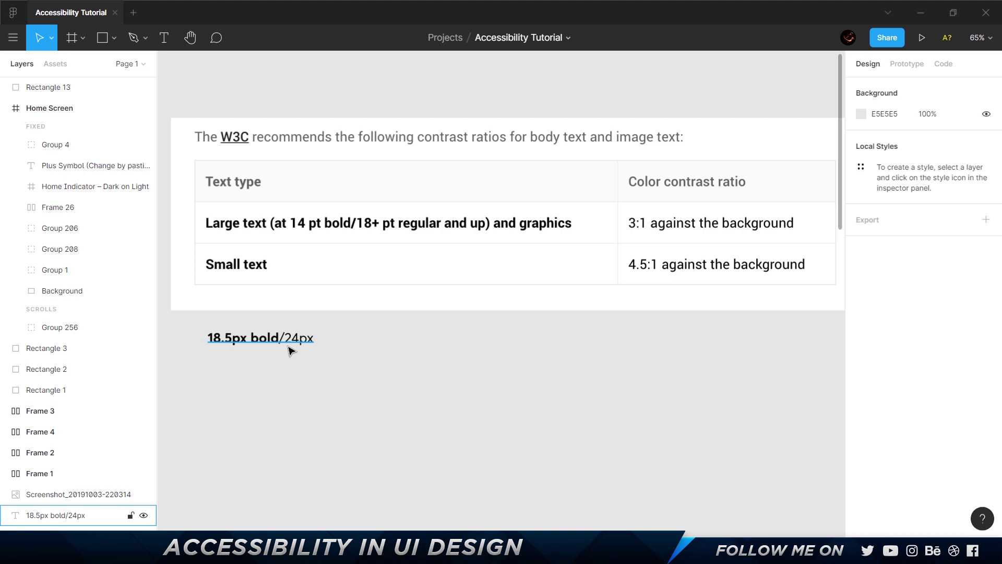
scroll(290, 350, "down", 15)
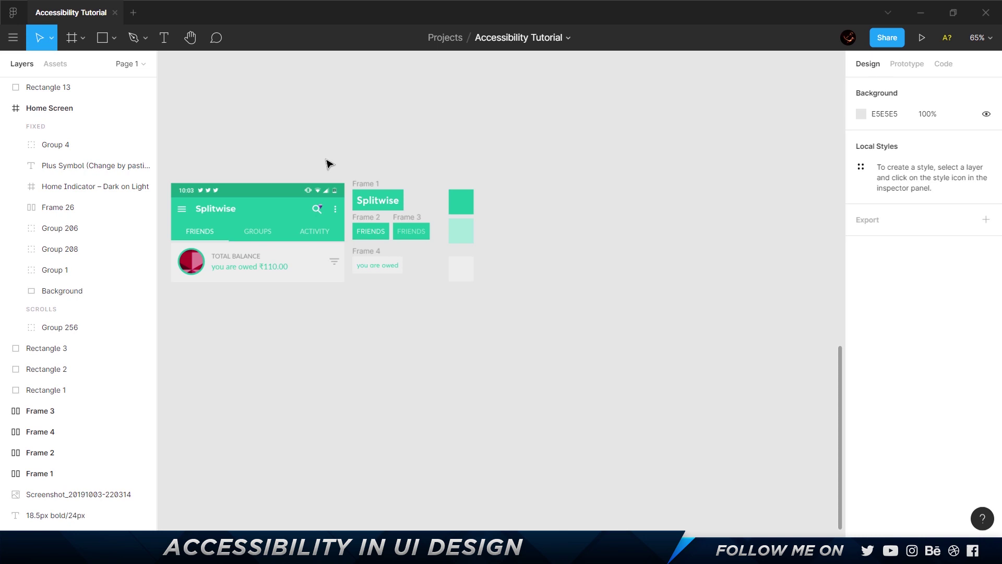
key("shift+1")
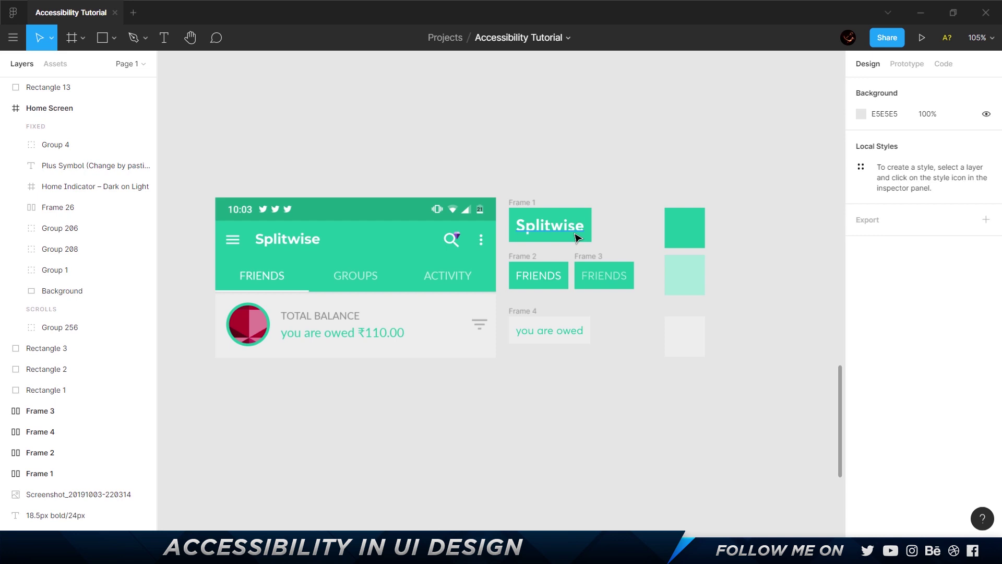
- Check the Splitwise title's Averta Std Bold 24 style against the large-text rule, then go to WebAIM
left_click(546, 228)
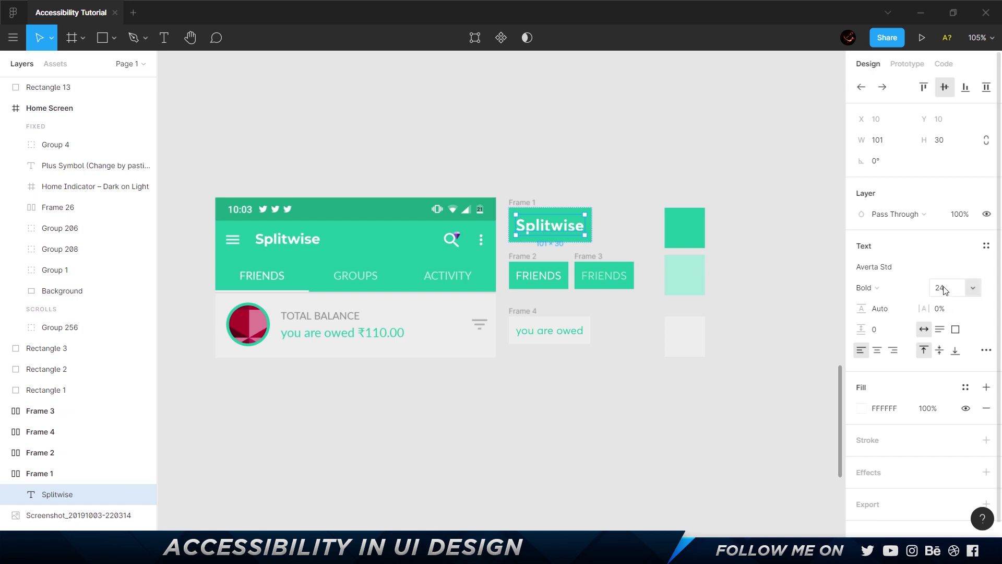
scroll(787, 278, "up", 10)
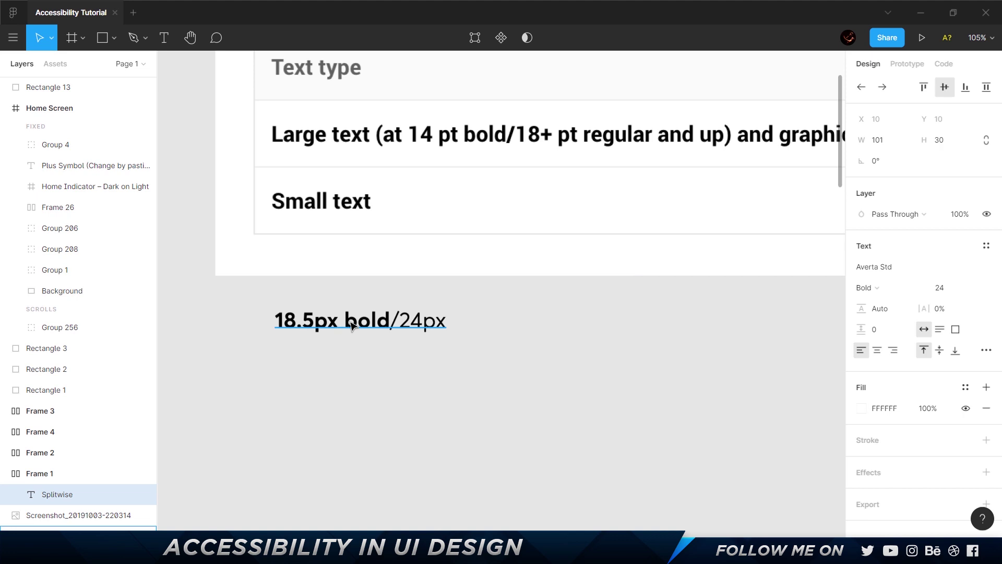
scroll(358, 320, "up", 2)
scroll(424, 330, "right", 8)
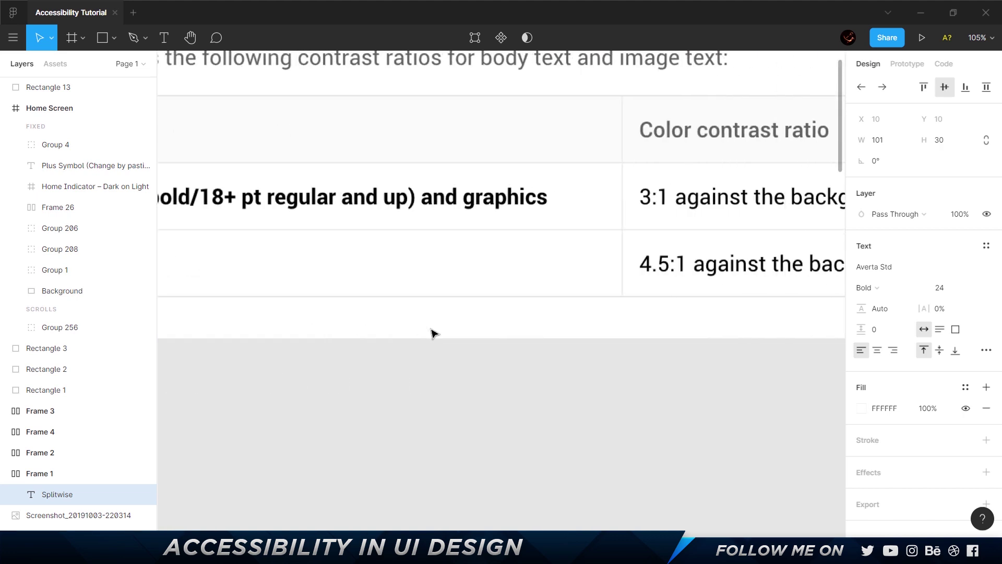
scroll(434, 332, "right", 2)
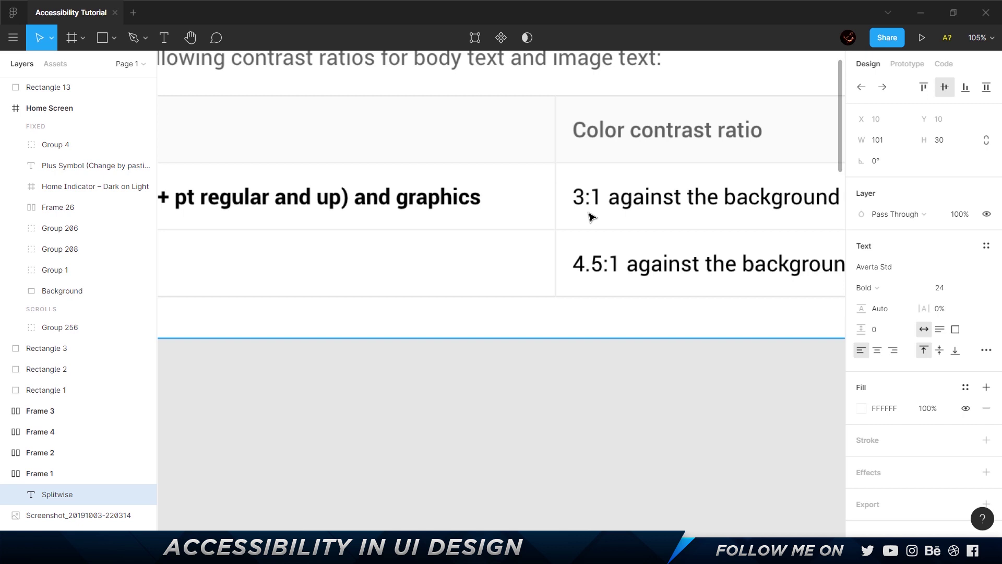
scroll(590, 216, "down", 10)
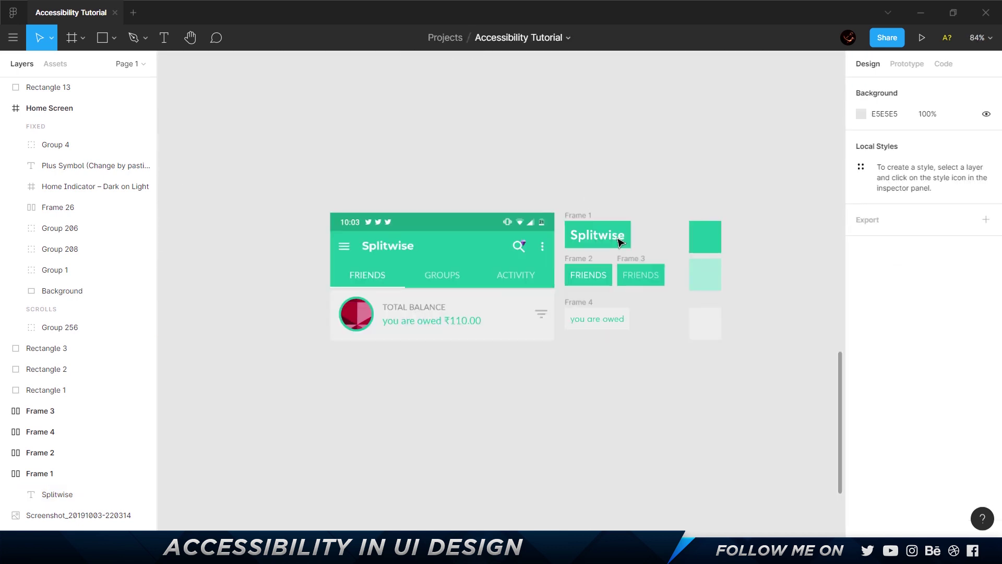
left_click(612, 244)
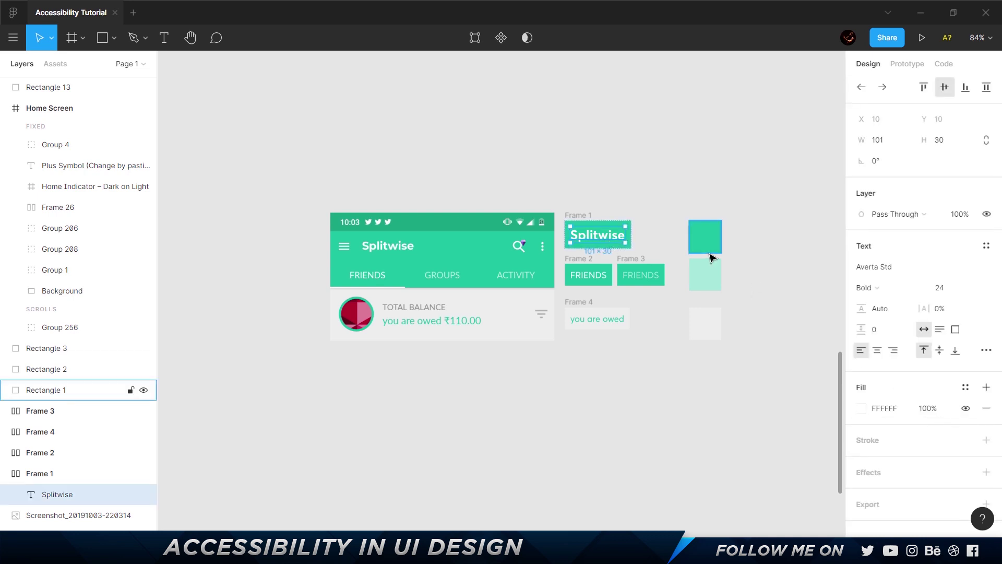
key("alt+Tab")
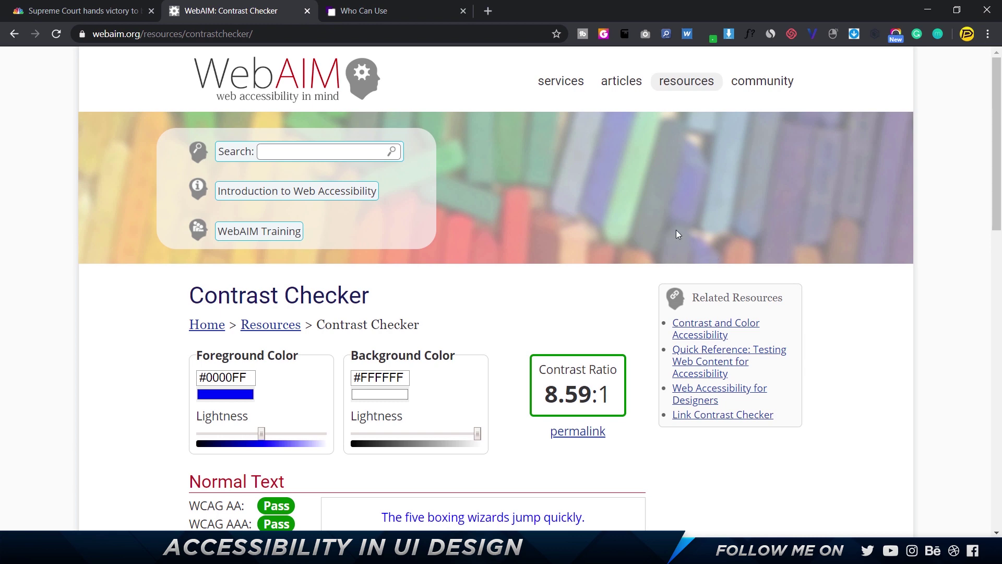
- Set WebAIM's foreground colour to white #FFFFFF
left_click(395, 17)
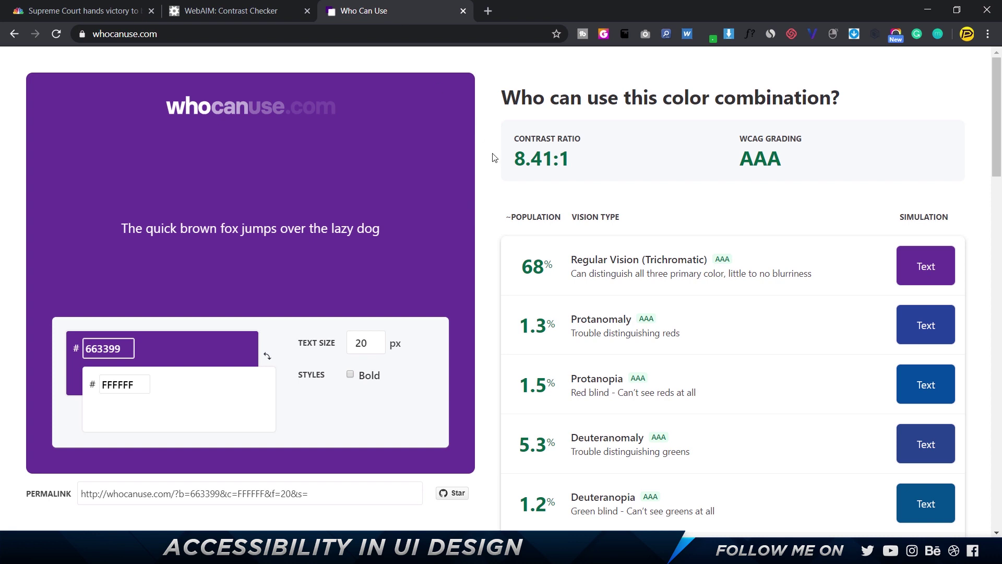
left_click(228, 13)
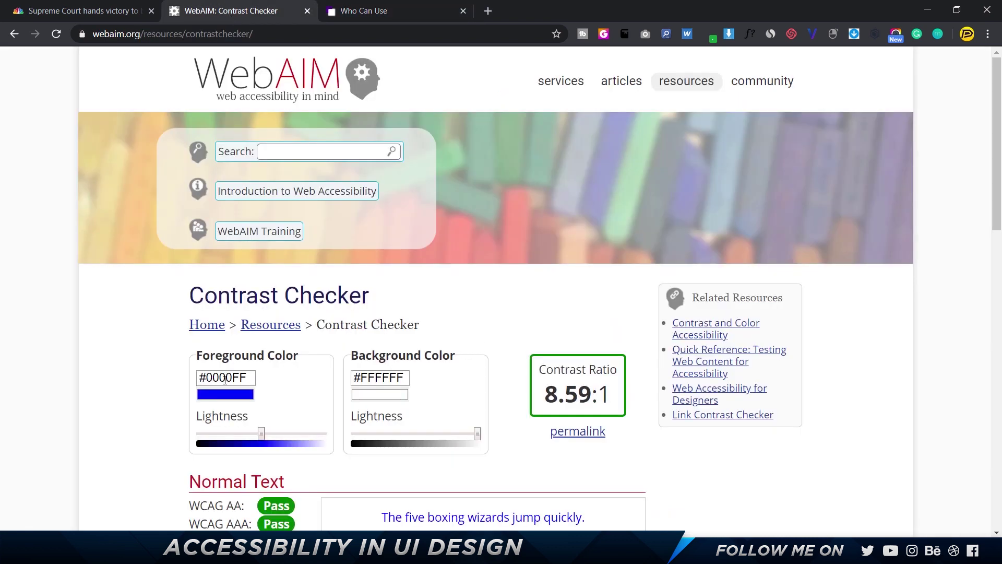
left_click_drag(263, 434, 324, 435)
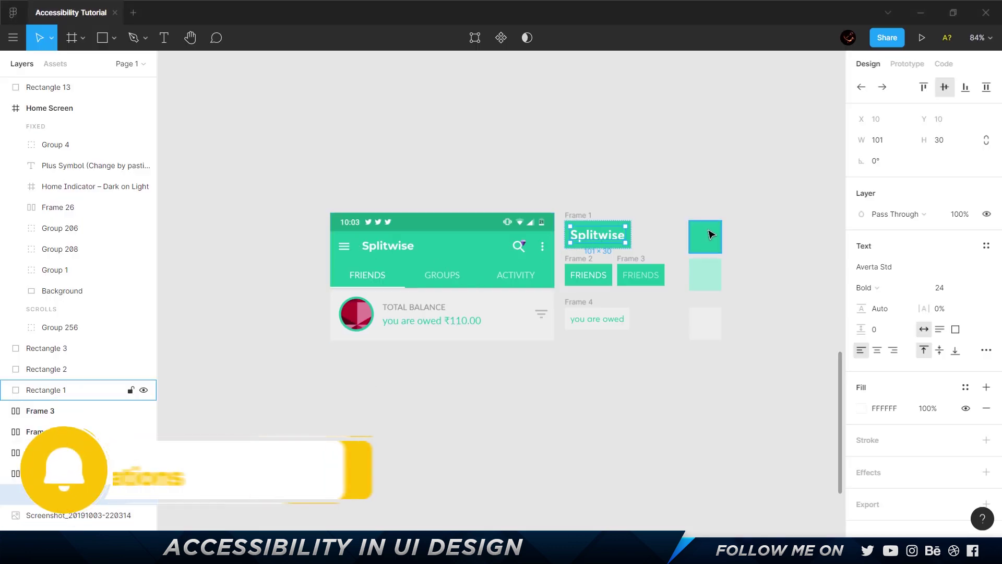
- Set WebAIM's background colour to the Splitwise green 1CC29F copied from Figma
left_click(711, 234)
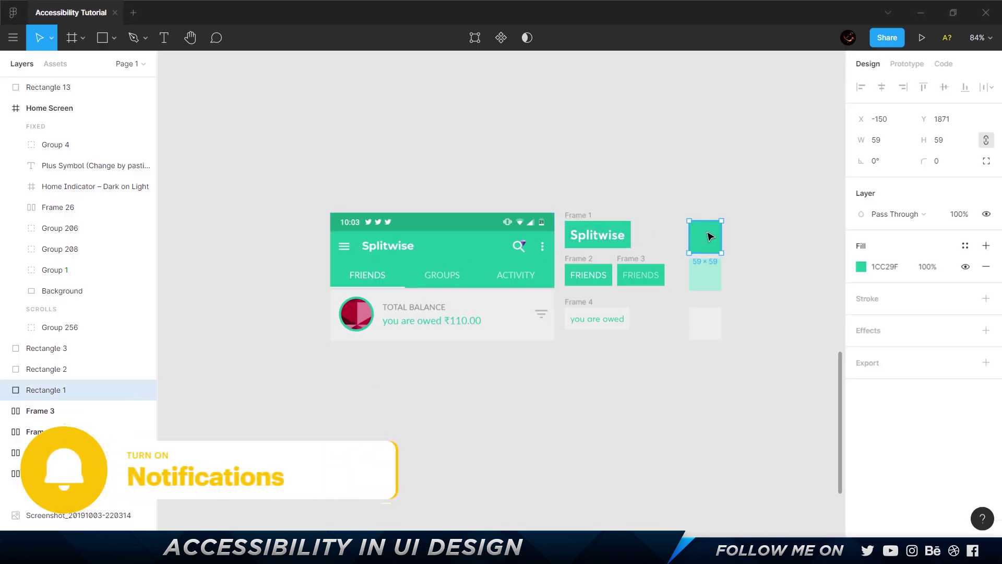
left_click(886, 265)
key("ctrl+c")
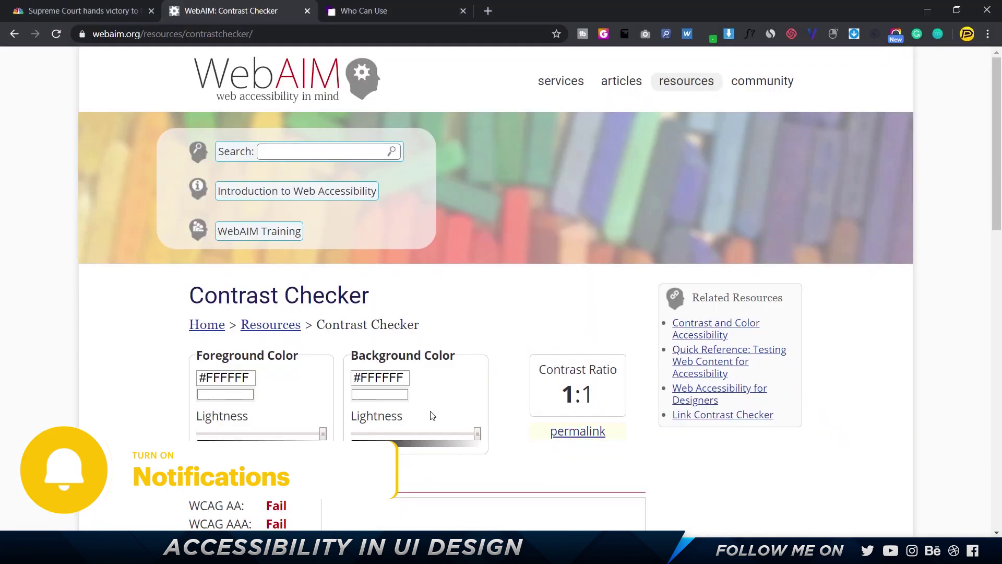
triple_click(397, 380)
key("ctrl+v")
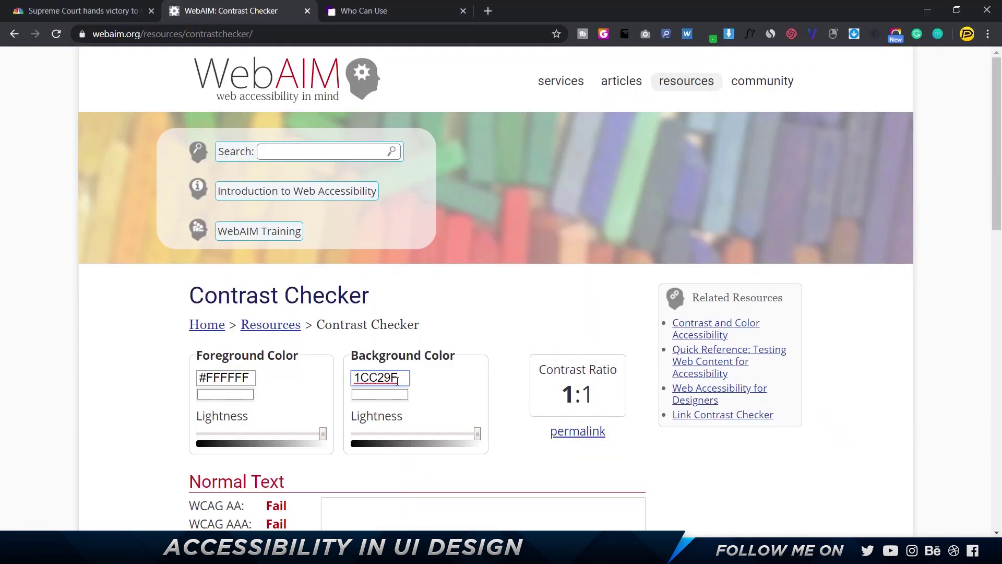
- Review white on #1CC29F failing at 2.26:1 for normal text, large text and UI components
scroll(460, 365, "down", 2)
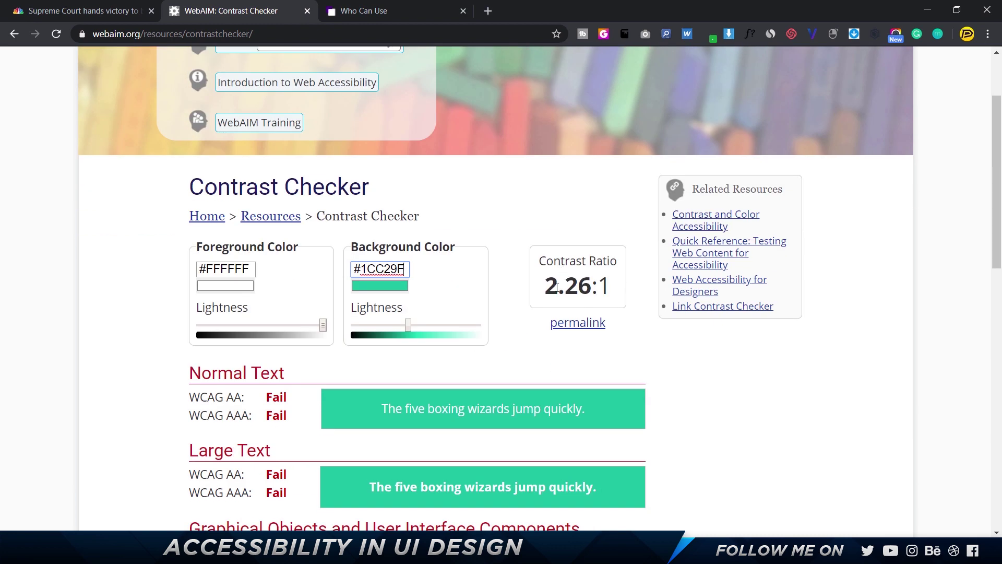
scroll(462, 291, "down", 2)
left_click_drag(189, 288, 286, 391)
left_click(235, 385)
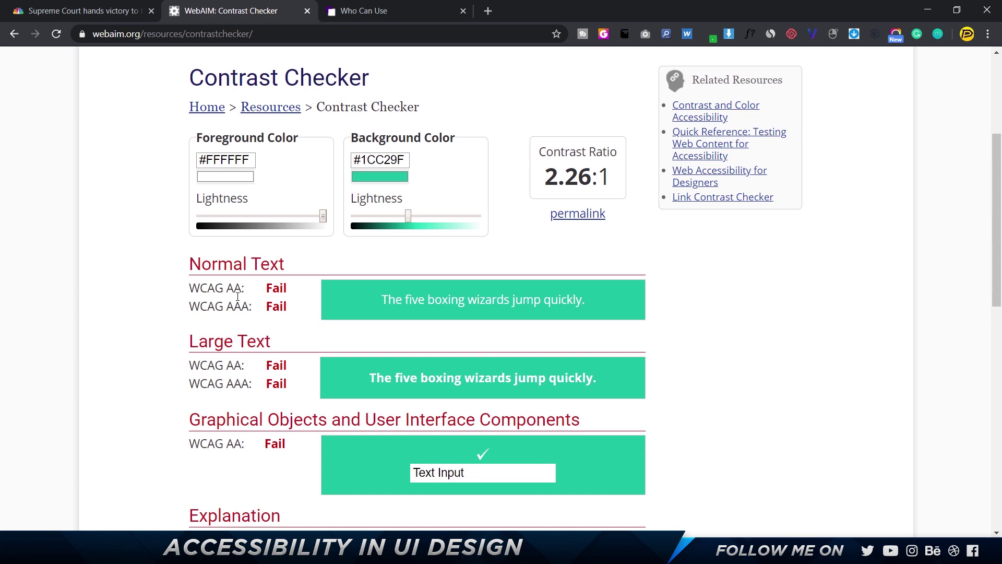
key("alt+Tab")
left_click(403, 298)
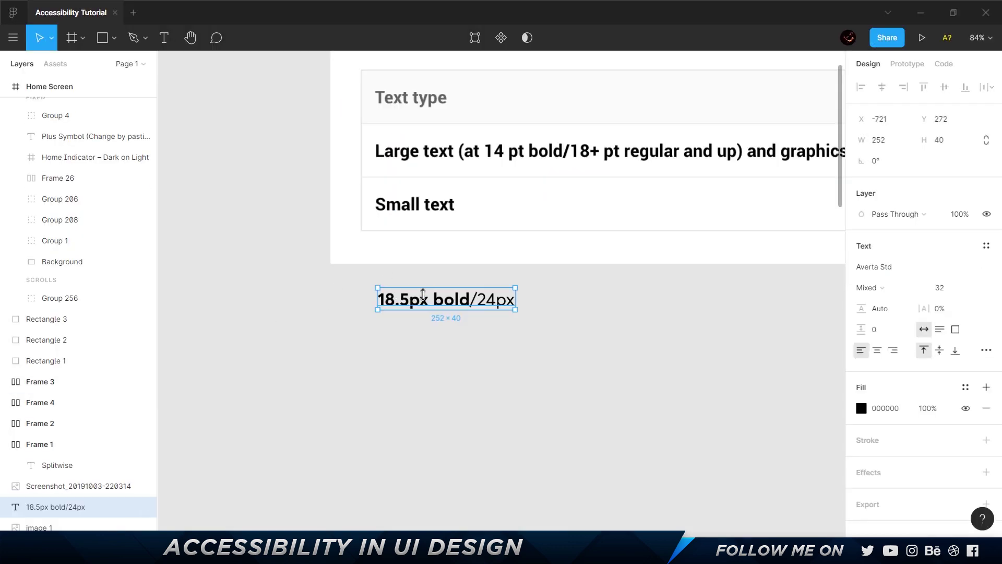
scroll(438, 300, "right", 6)
scroll(439, 300, "right", 2)
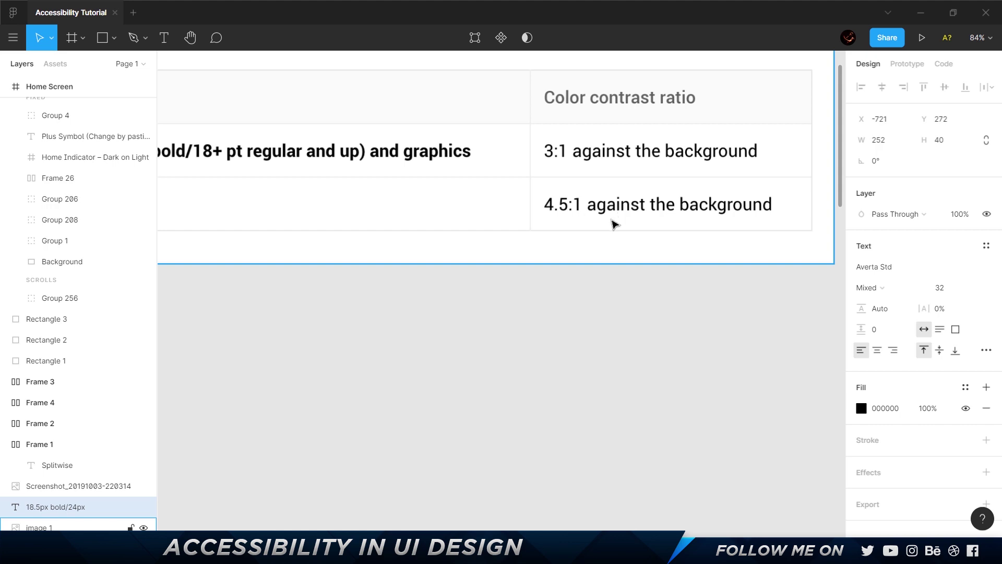
scroll(597, 200, "left", 10)
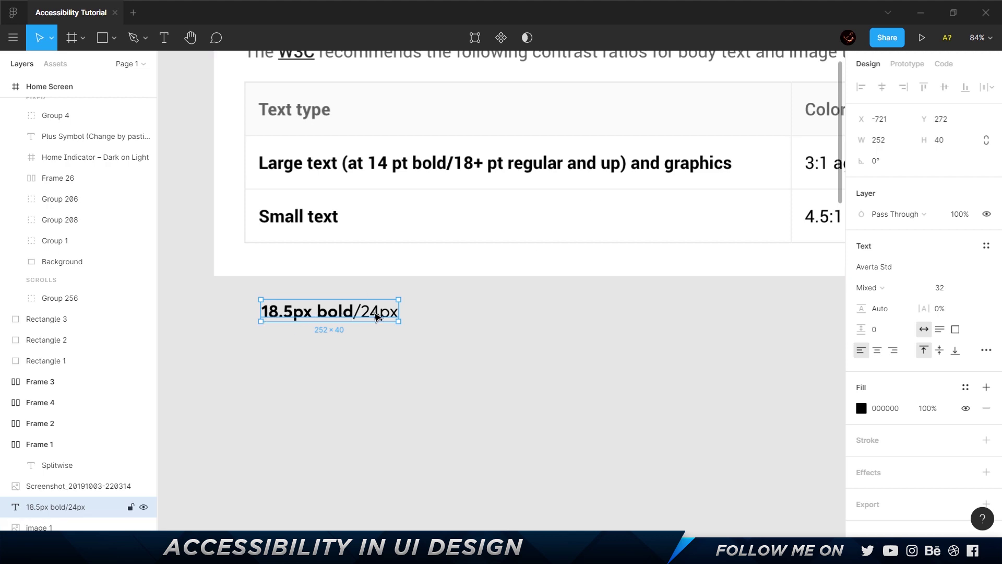
scroll(376, 316, "right", 4)
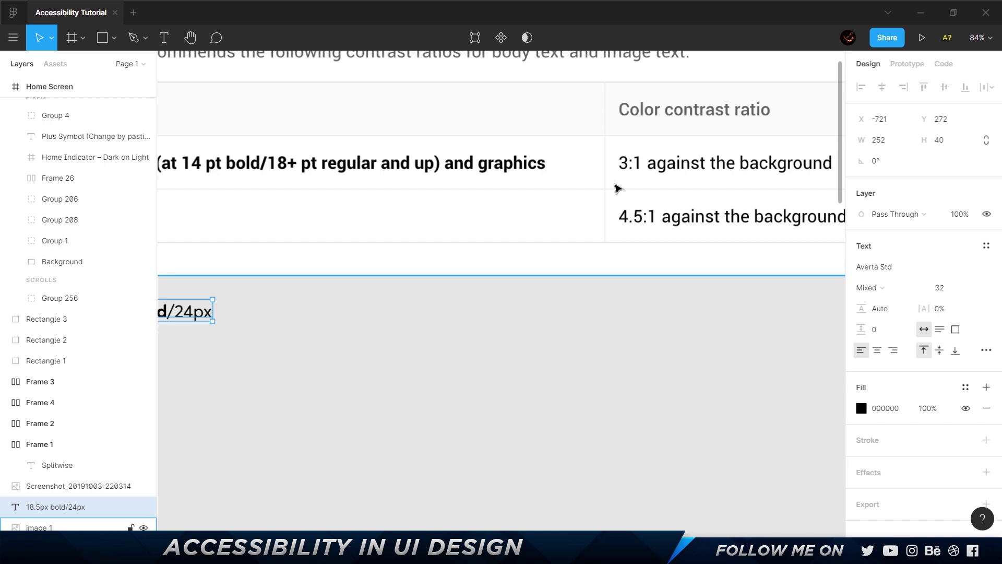
key("alt+Tab")
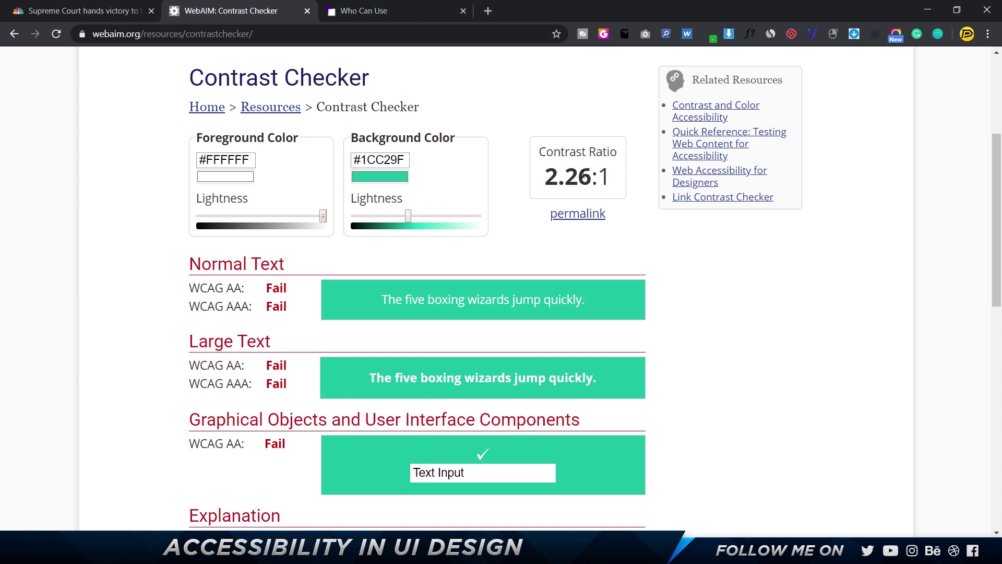
- Inspect the FRIENDS text in Frame 2 and the faded FRIENDS text in Frame 3
key("alt+Tab")
left_click(542, 252)
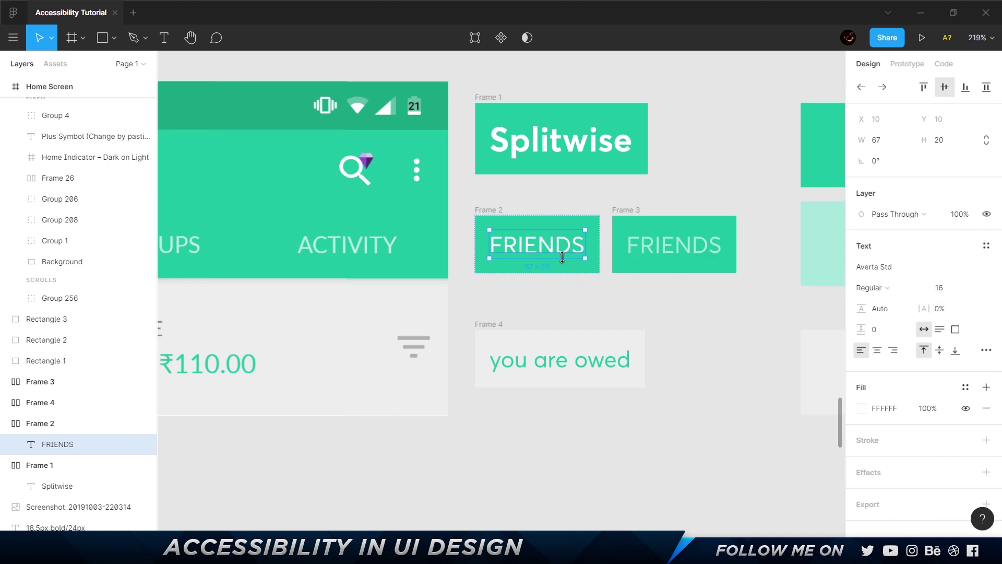
key("alt+Tab")
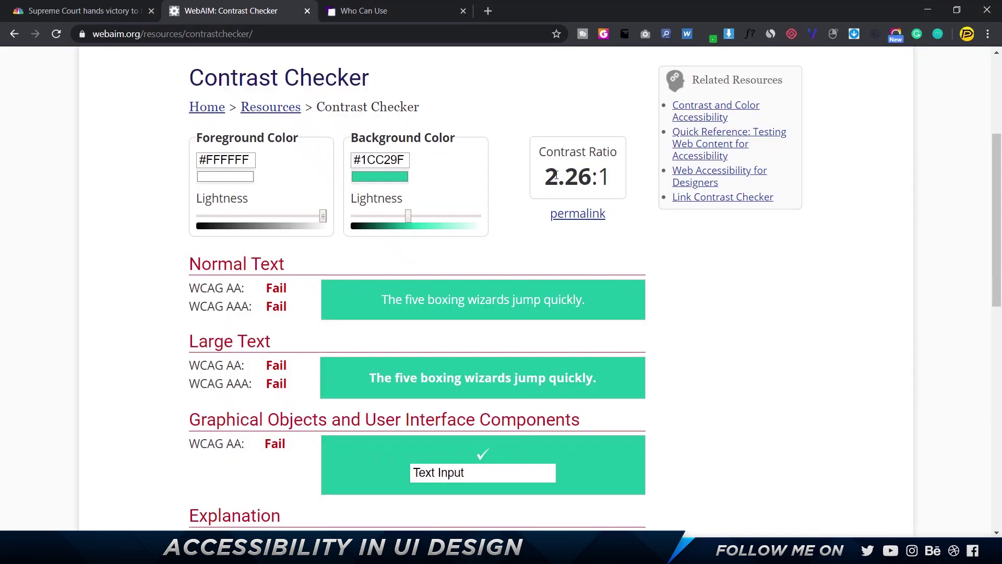
key("alt+Tab")
left_click(669, 248)
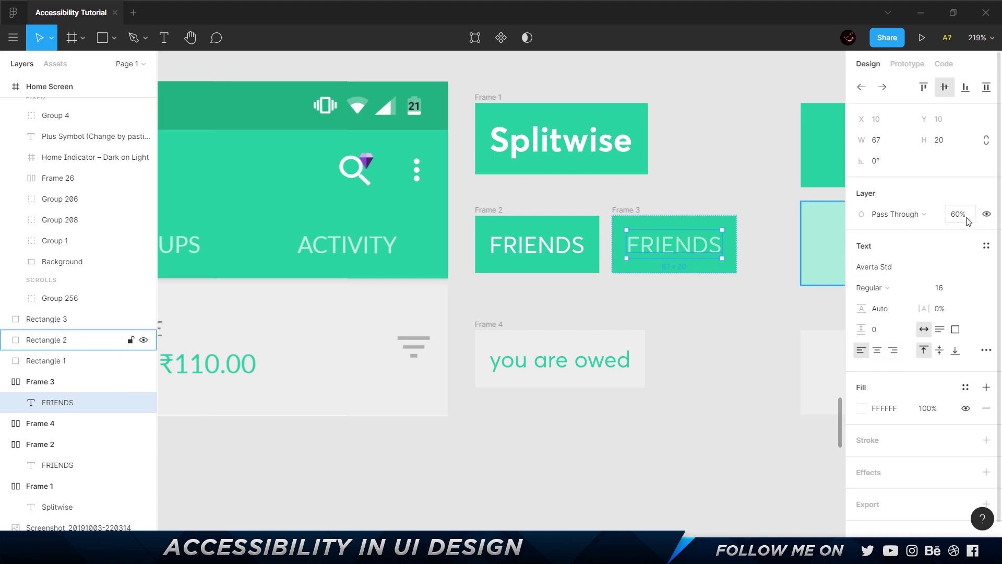
scroll(812, 253, "right", 5)
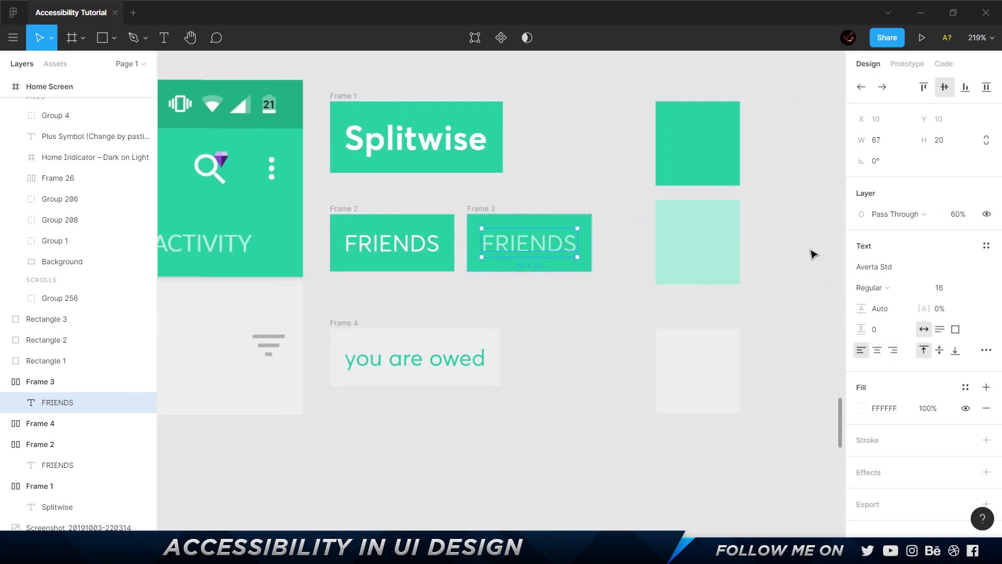
scroll(814, 254, "right", 1)
- Set the checker's foreground to the mint square's A4E7D9, scoring a failing 1.61:1
left_click(684, 248)
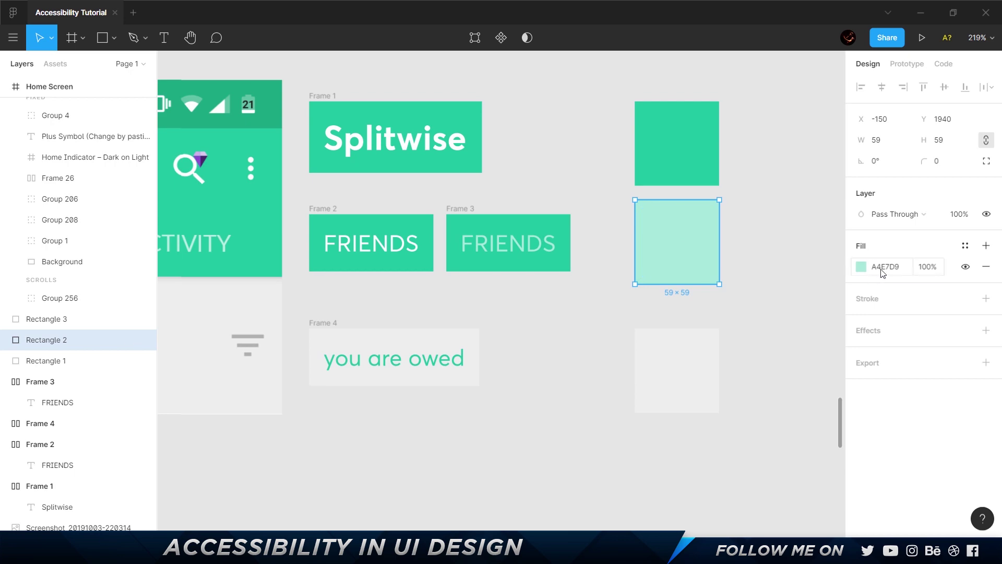
left_click(882, 271)
key("ctrl+c")
key("alt+Tab")
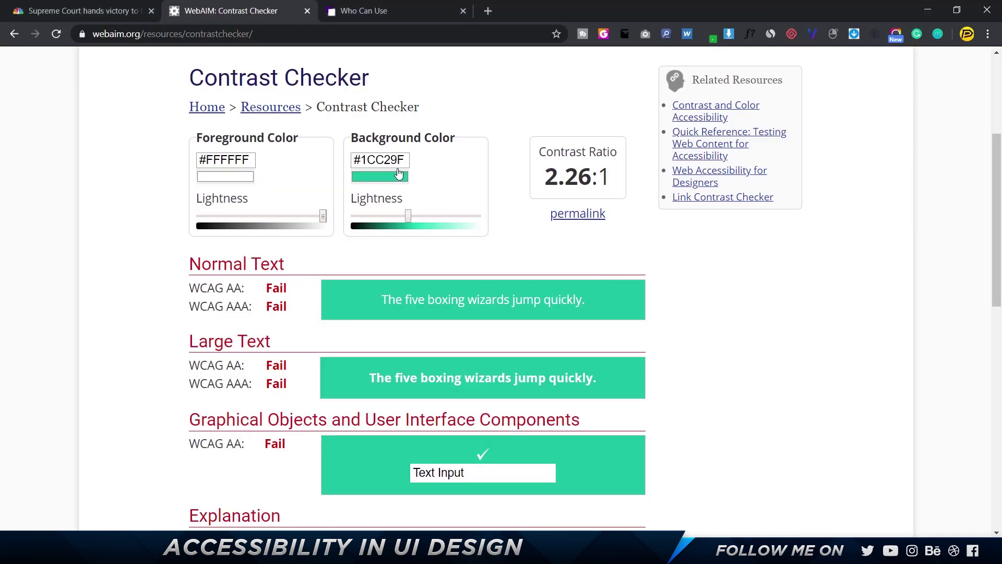
double_click(235, 160)
key("ctrl+v")
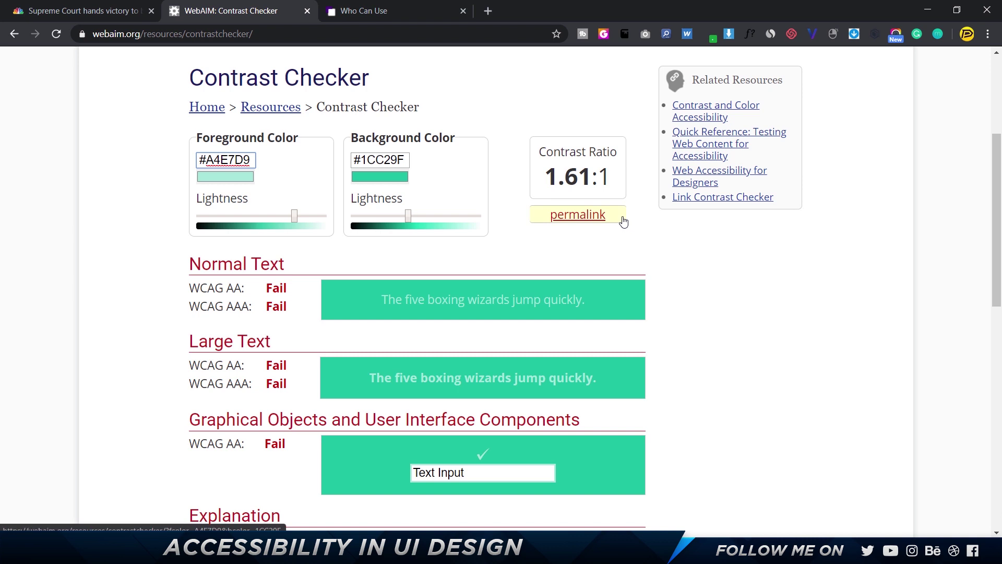
key("alt+Tab")
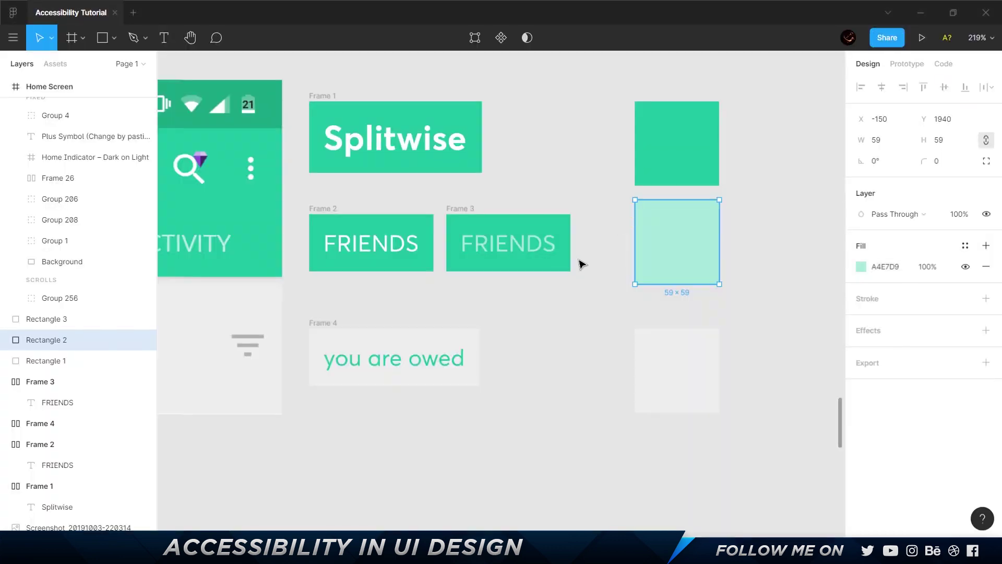
- Set the checker's foreground to the 'you are owed' text colour 1CC29F
left_click(379, 360)
left_click(905, 414)
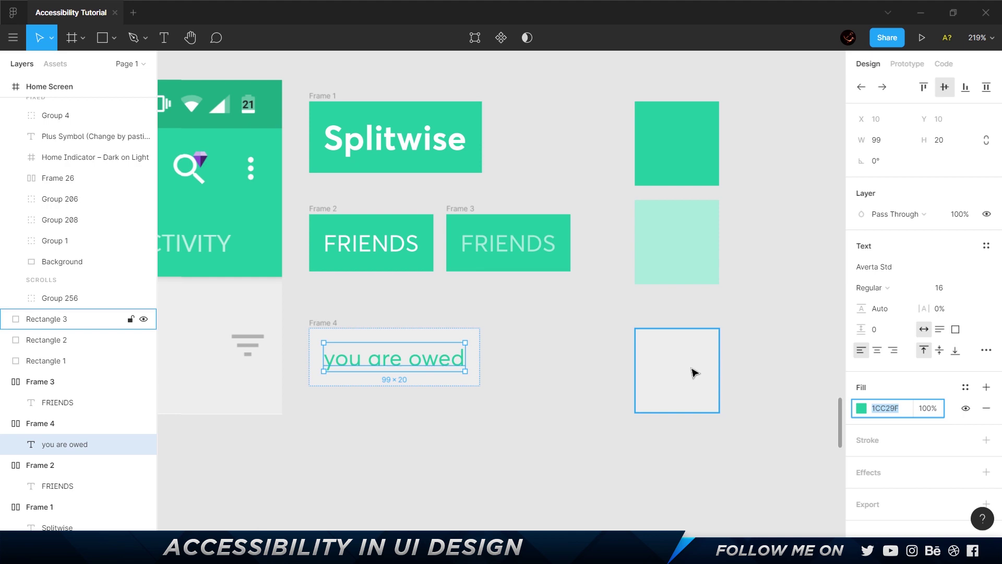
key("alt+Tab")
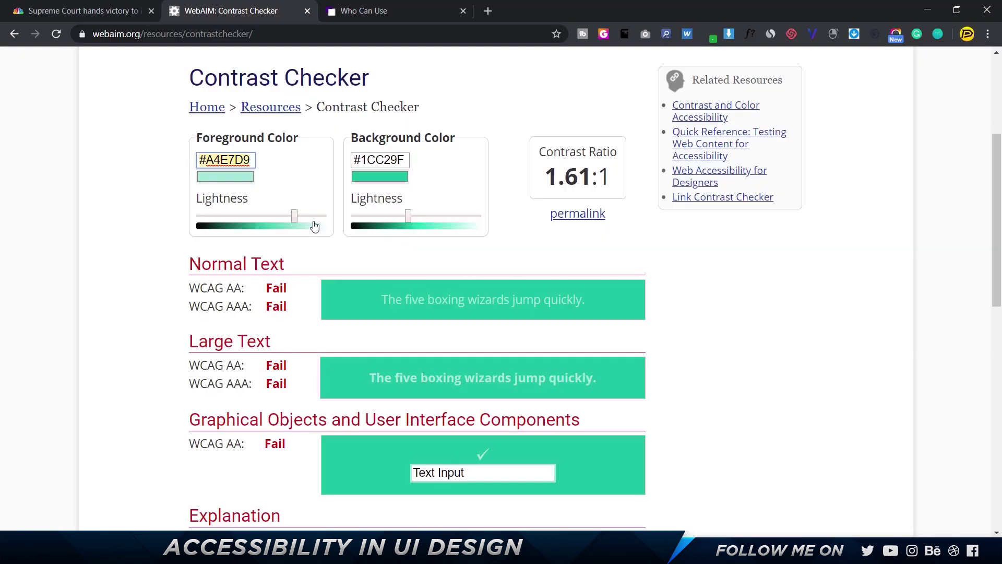
type("#1CC29F")
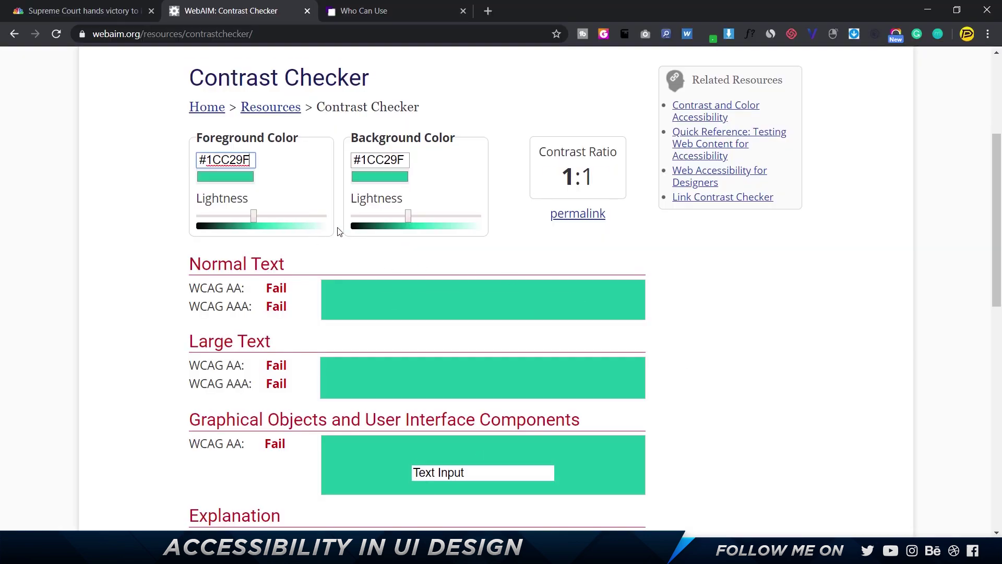
key("alt+Tab")
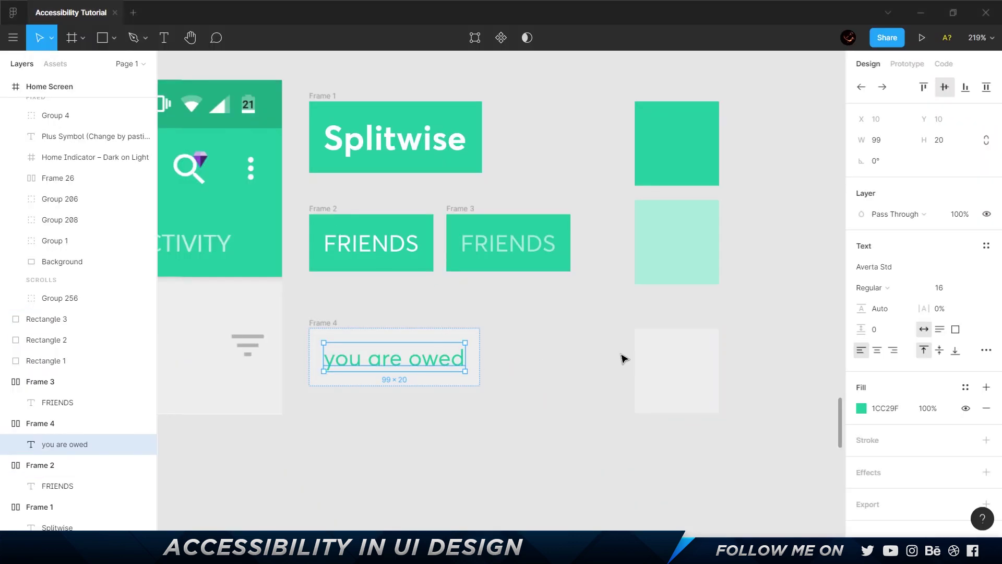
- Set the background to the grey square's EEEEEE, giving a failing 1.95:1
left_click(681, 364)
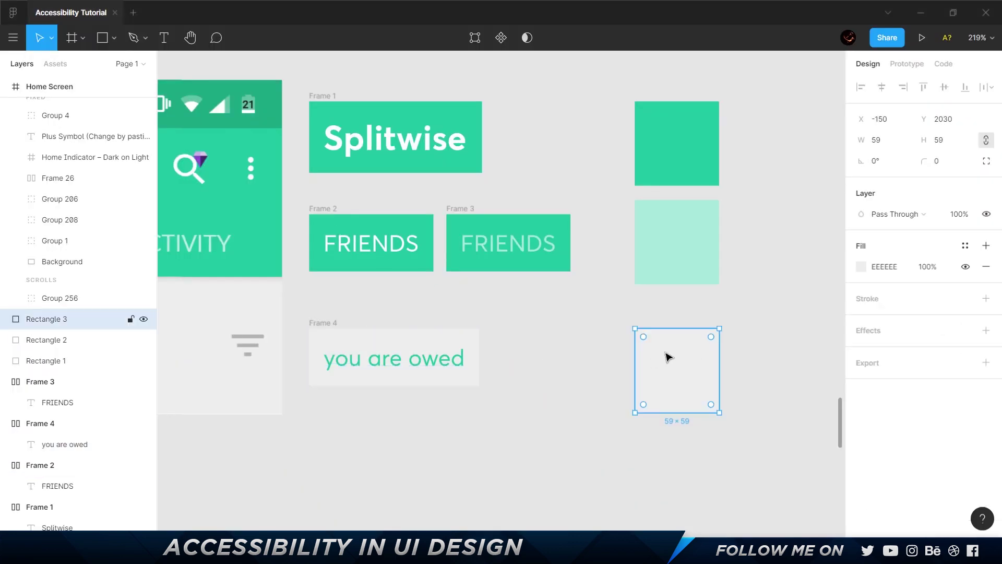
left_click(890, 267)
key("ctrl+c")
key("alt+Tab")
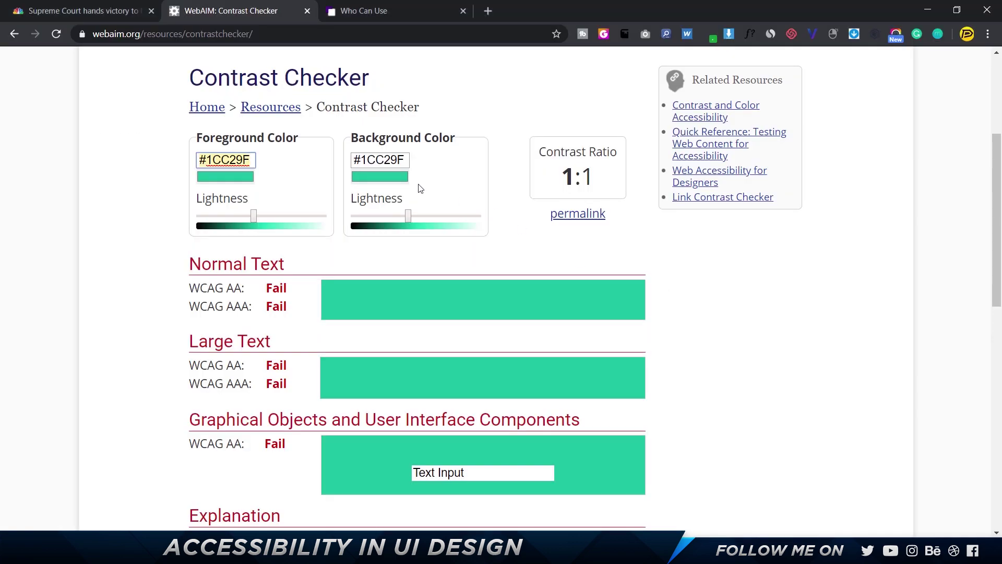
left_click(404, 164)
key("ctrl+v")
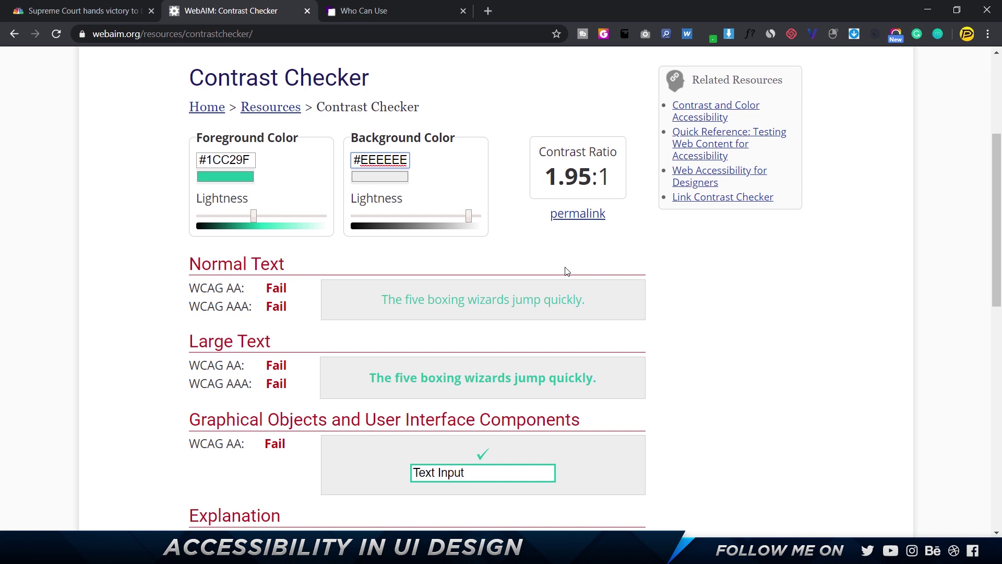
key("alt+Tab")
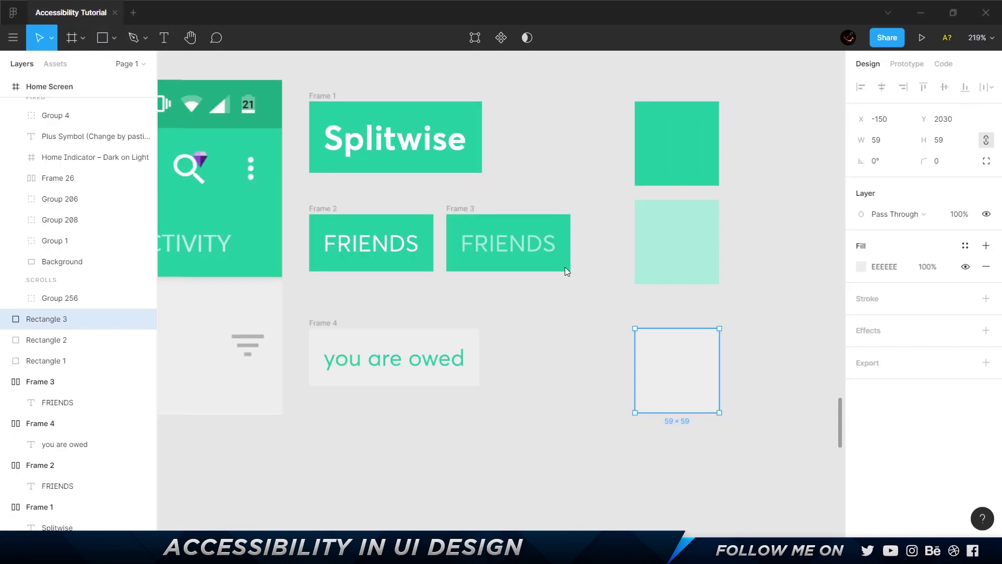
- Zoom to 135% on the redesigned Settle up button and its dark green 007560 swatch
scroll(566, 267, "down", 5)
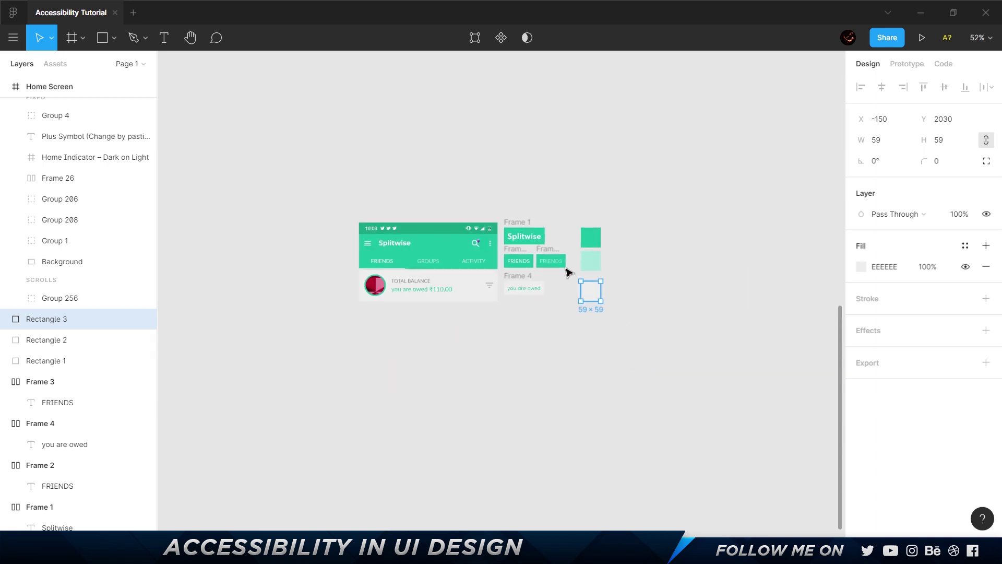
scroll(566, 270, "right", 10)
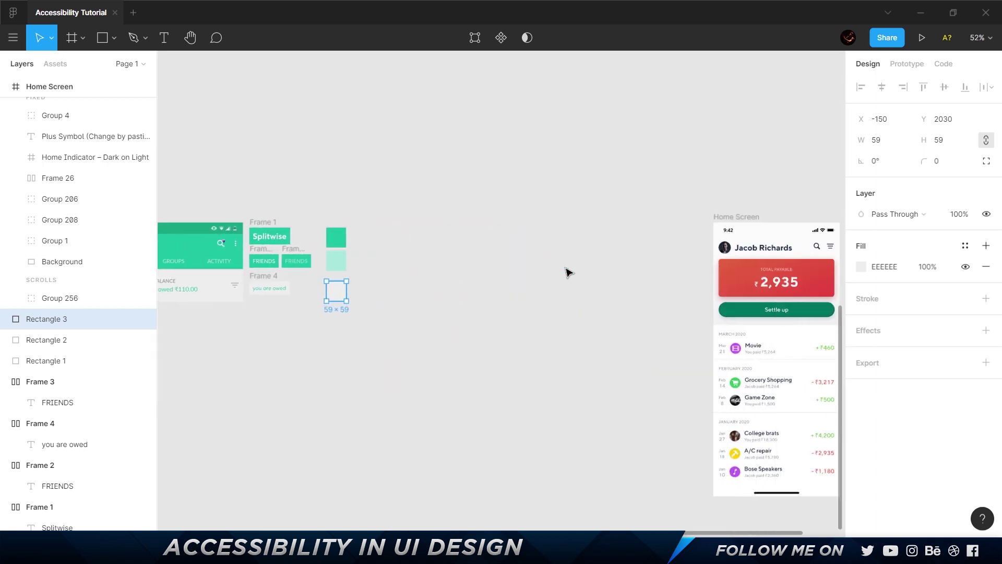
scroll(568, 272, "down", 2)
scroll(568, 271, "right", 3)
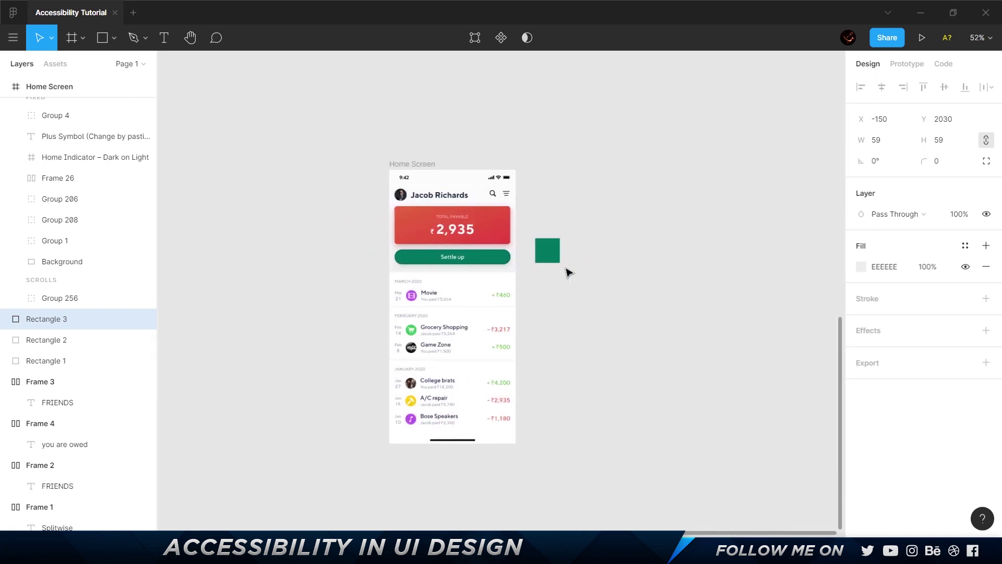
scroll(538, 277, "up", 3)
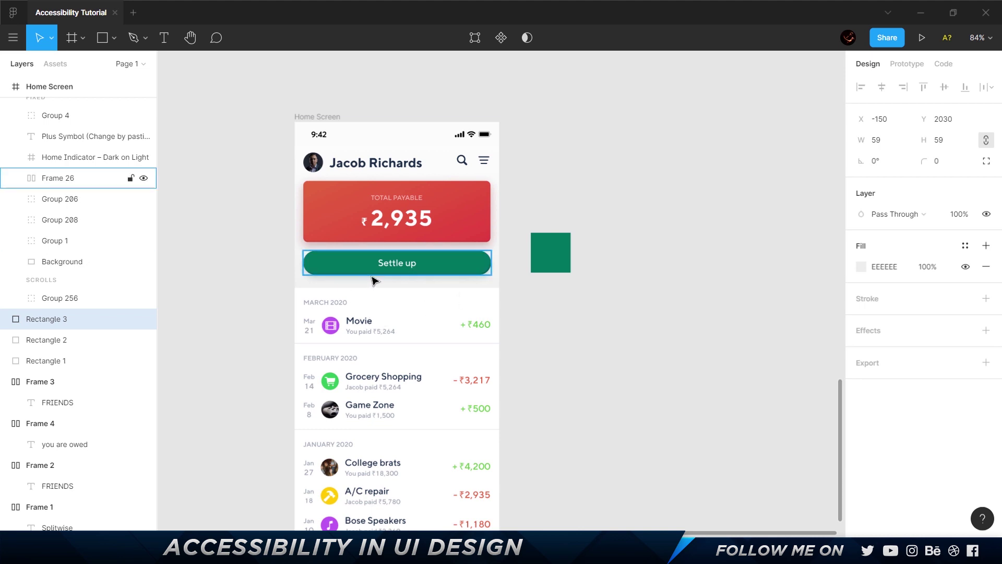
scroll(371, 277, "up", 3)
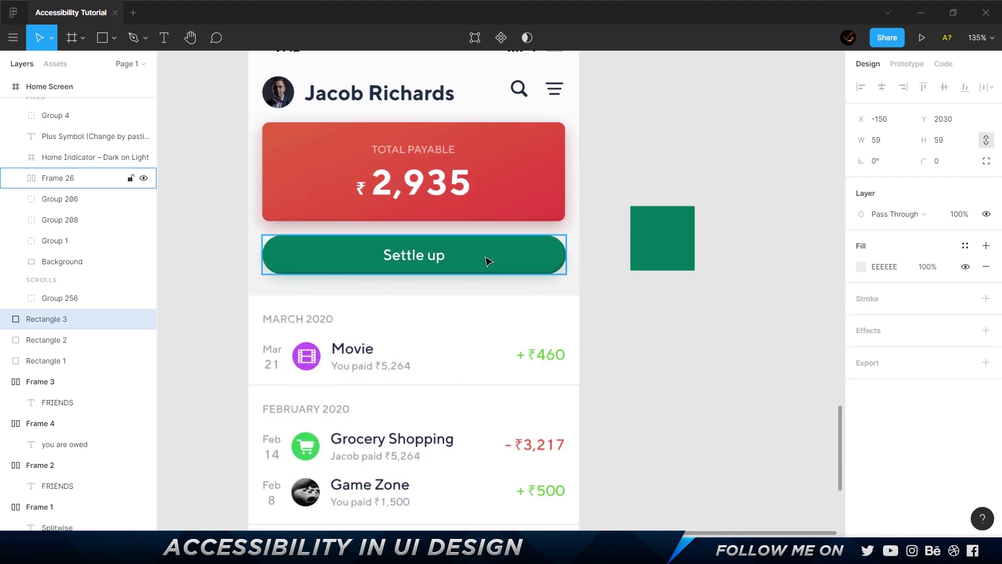
- Set WebAIM's background colour to the dark green square's 007560
left_click(650, 246)
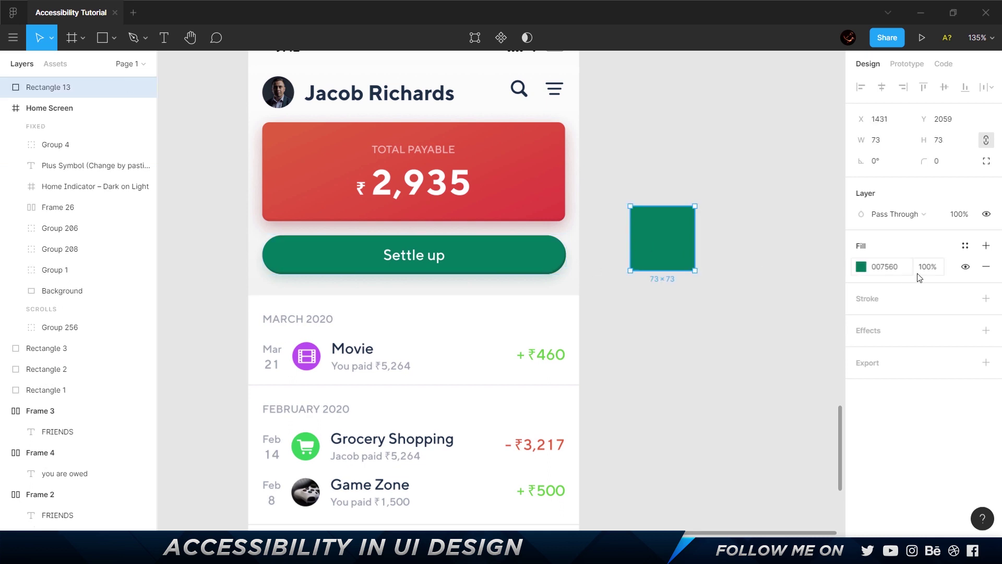
left_click(902, 270)
key("ctrl+c")
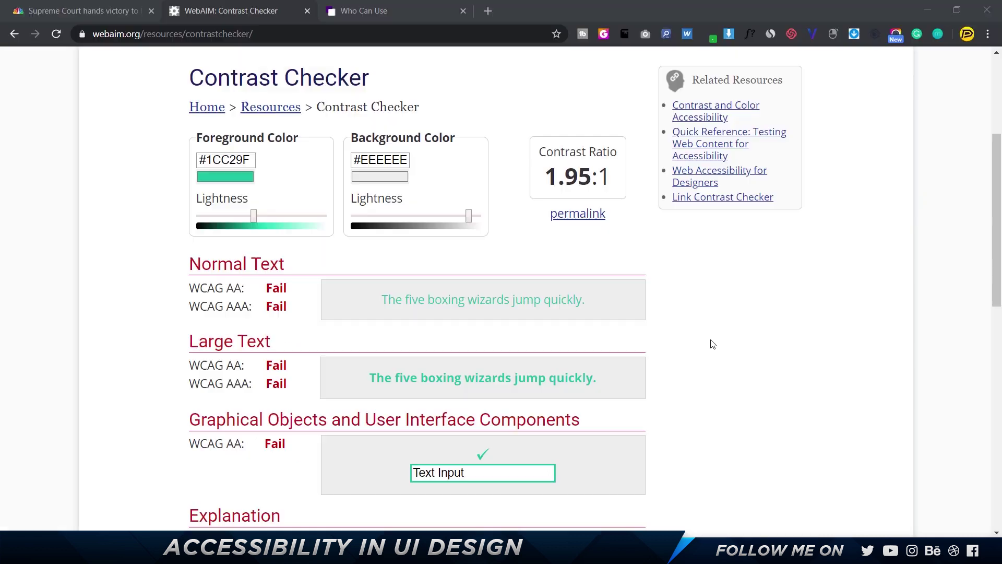
key("alt+Tab")
key("ctrl+v")
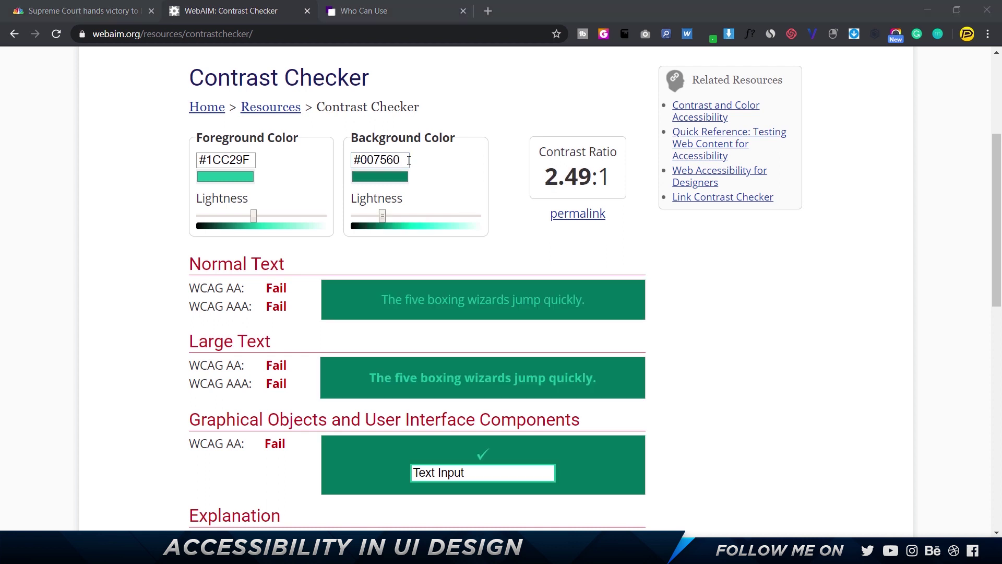
key("alt+Tab")
- Make the foreground white #FFFFFF to match the Settle up text, passing AA at 5.65:1
double_click(400, 259)
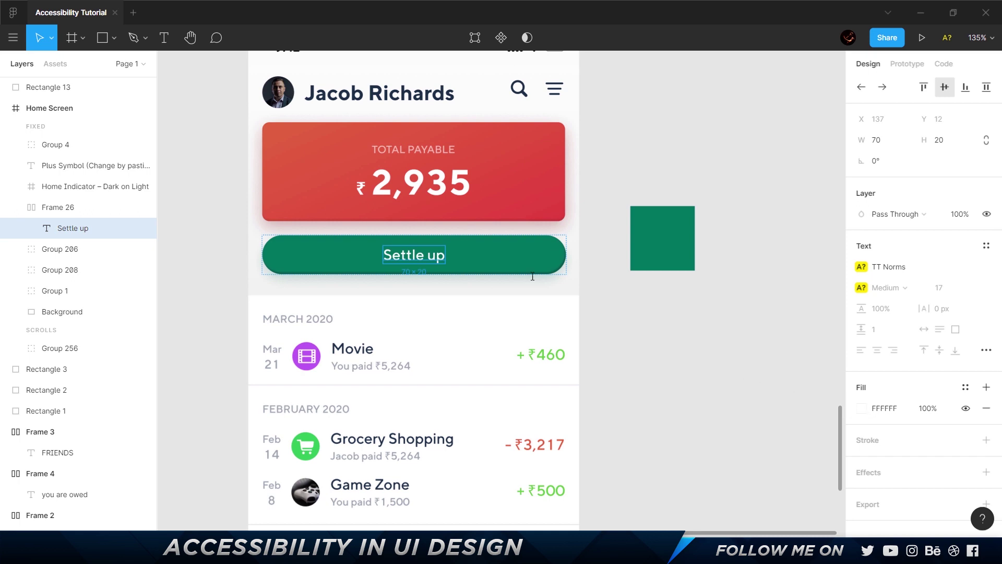
key("alt+Tab")
left_click_drag(255, 218, 416, 223)
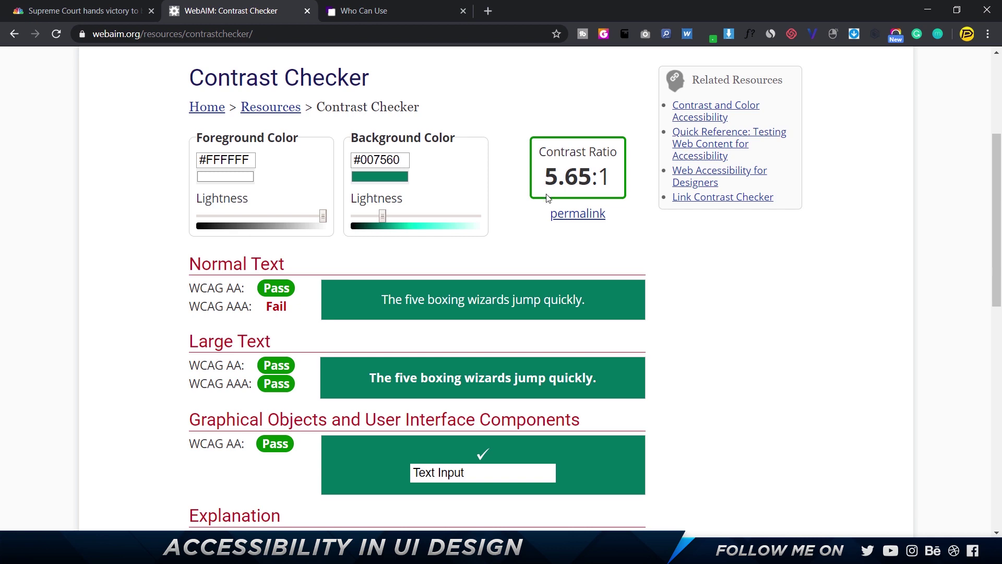
key("alt+Tab")
left_click(510, 261)
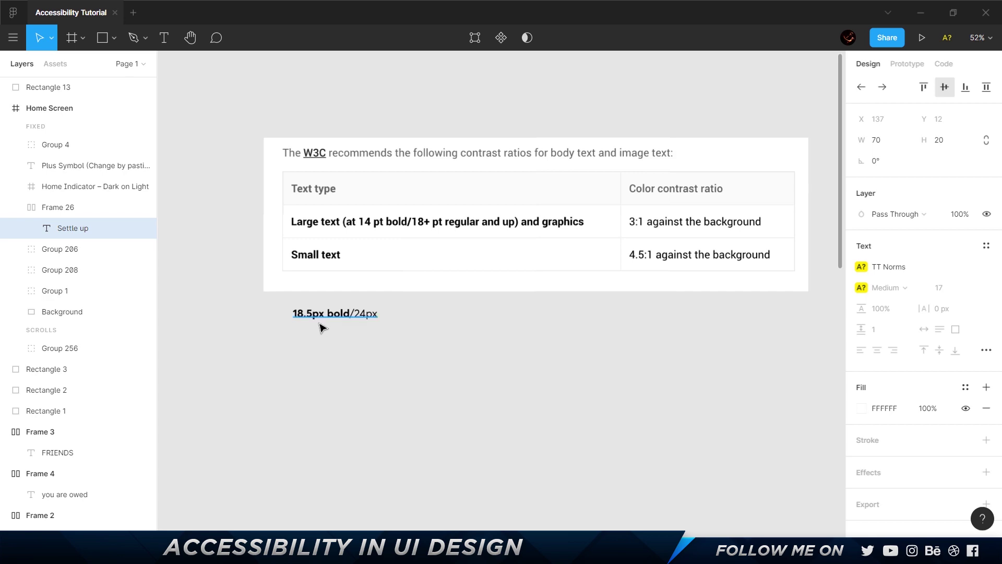
- Compare the W3C recommended ratios with WebAIM's result, then view Who Can Use's 5.66:1 rating
key("alt+Tab")
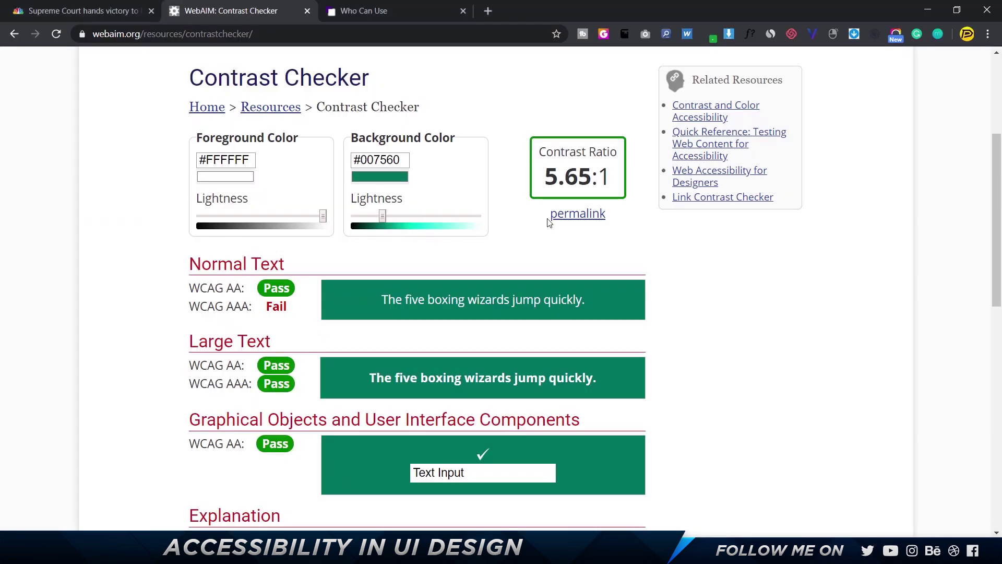
key("alt+Tab")
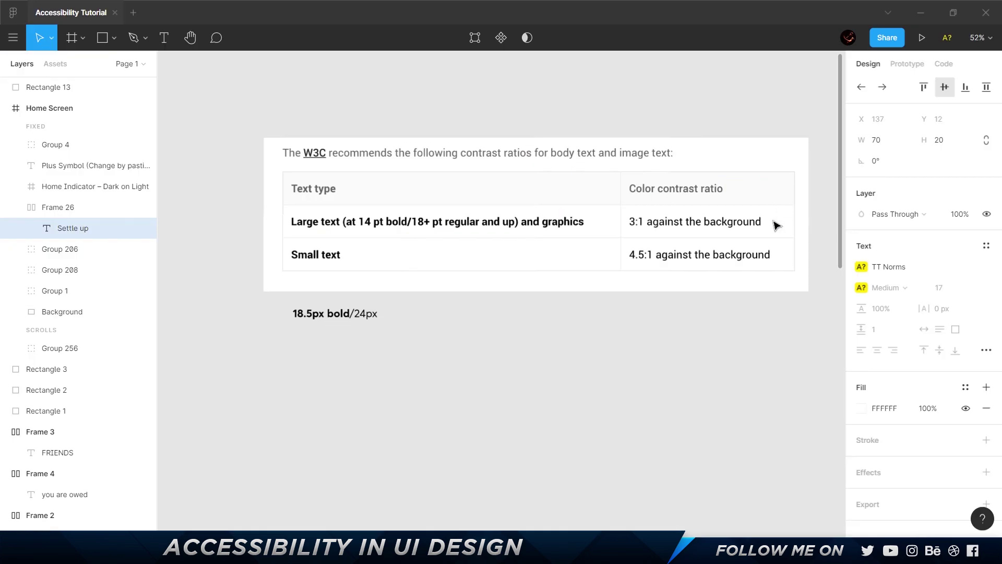
key("alt+Tab")
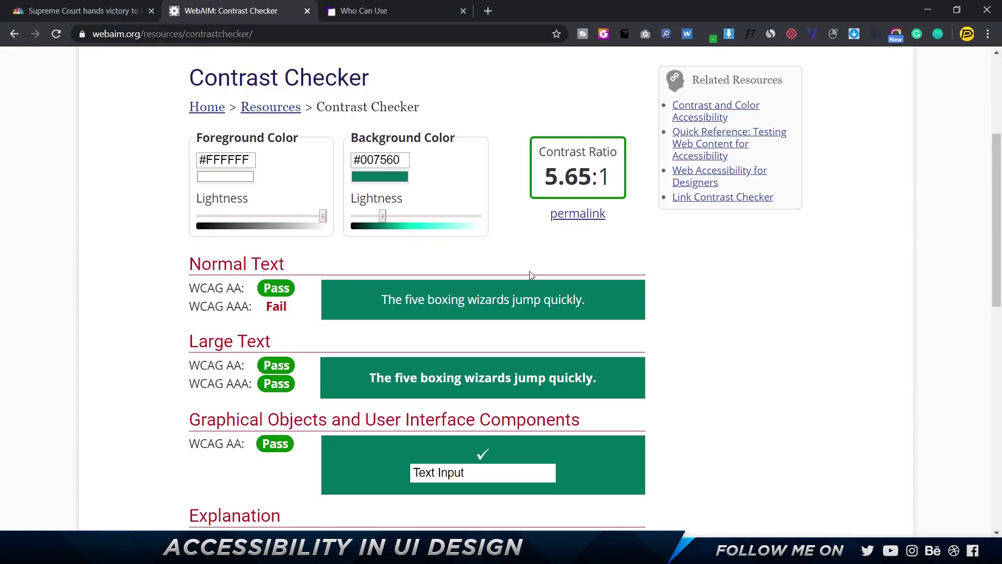
key("ctrl+Tab")
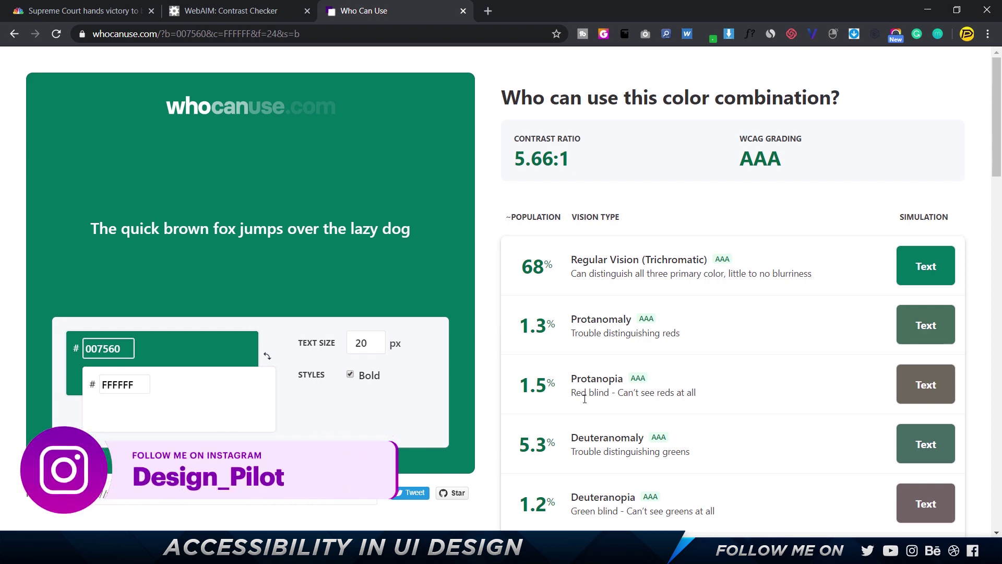
- Scroll through every vision type, Regular Vision to Tritanopia, each rated AAA for white on #007560
scroll(666, 384, "down", 4)
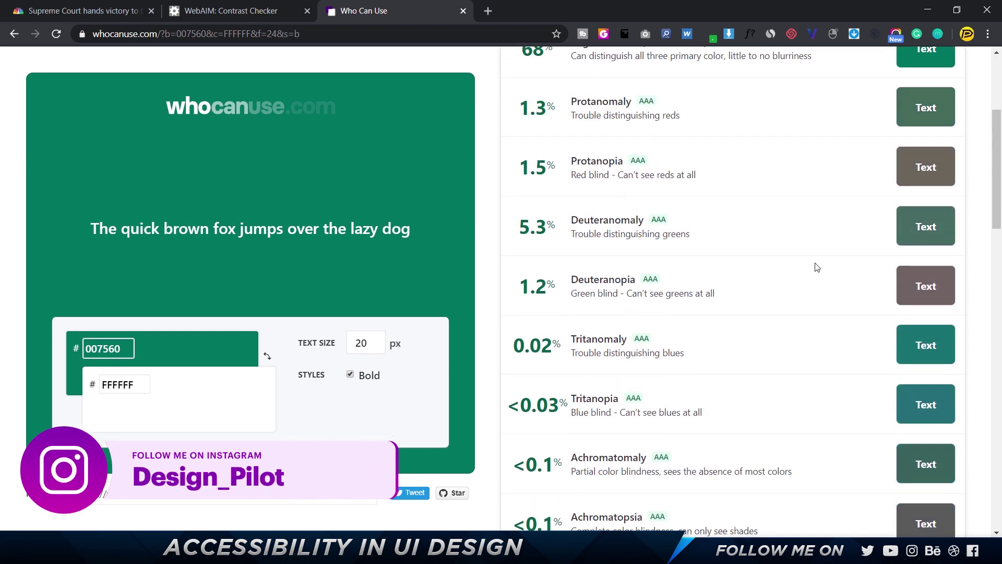
scroll(906, 232, "down", 4)
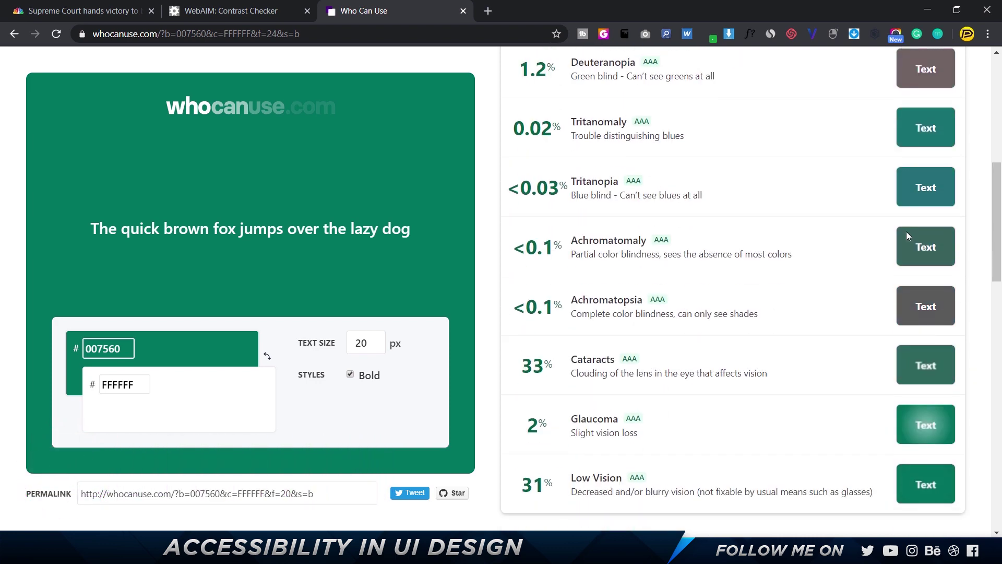
scroll(907, 235, "up", 2)
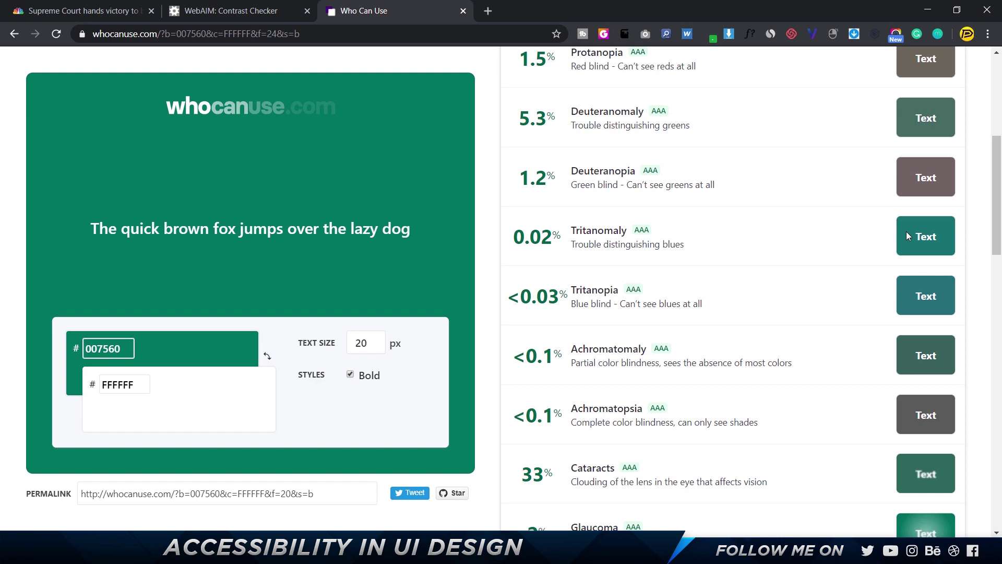
scroll(907, 236, "down", 4)
scroll(906, 236, "up", 2)
scroll(906, 236, "up", 2)
scroll(906, 232, "up", 2)
scroll(906, 230, "up", 2)
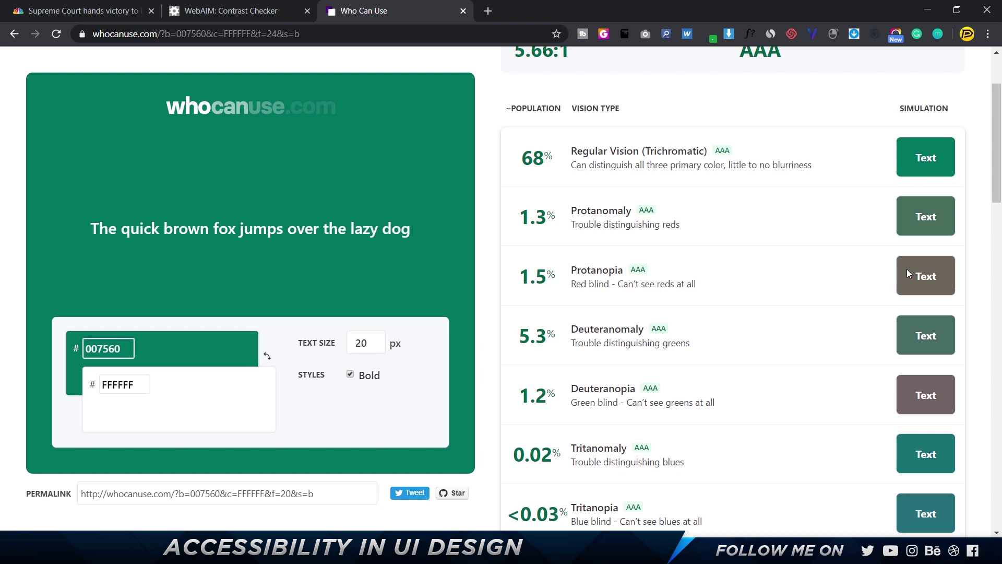
scroll(757, 305, "up", 2)
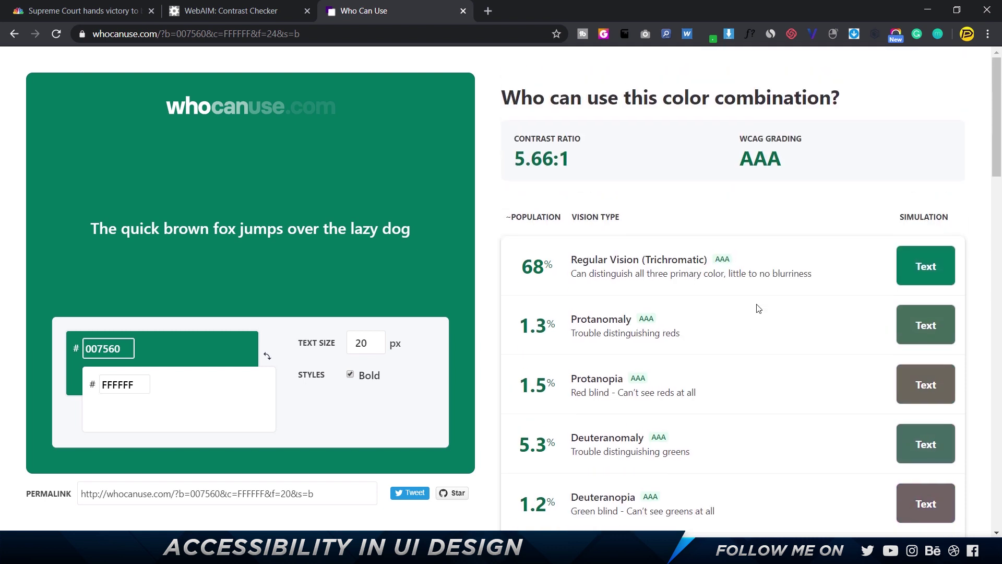
scroll(778, 300, "down", 2)
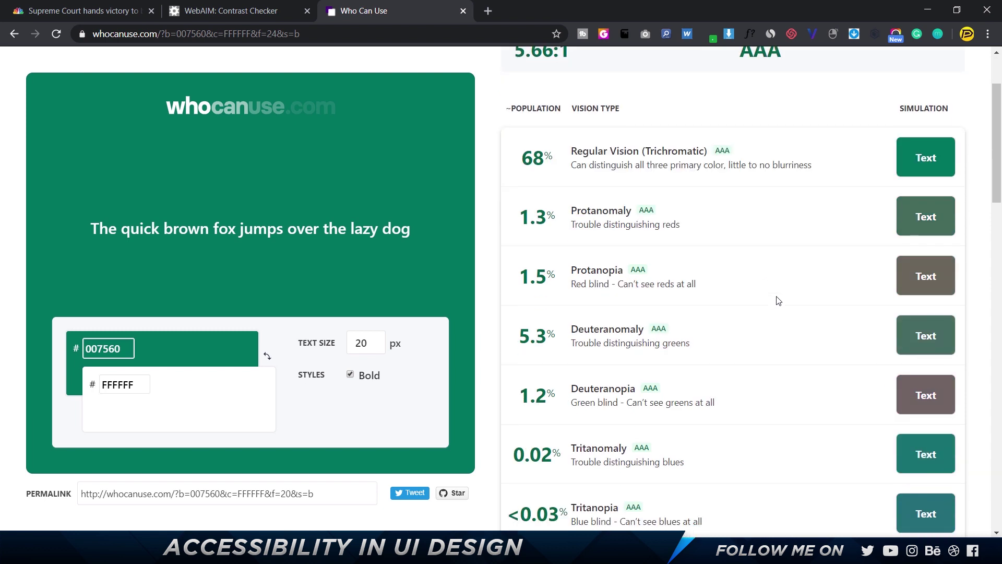
- Replace Who Can Use's background 007560 with the original Splitwise green 1CC29F from Figma
key("alt+Tab")
scroll(777, 300, "left", 10)
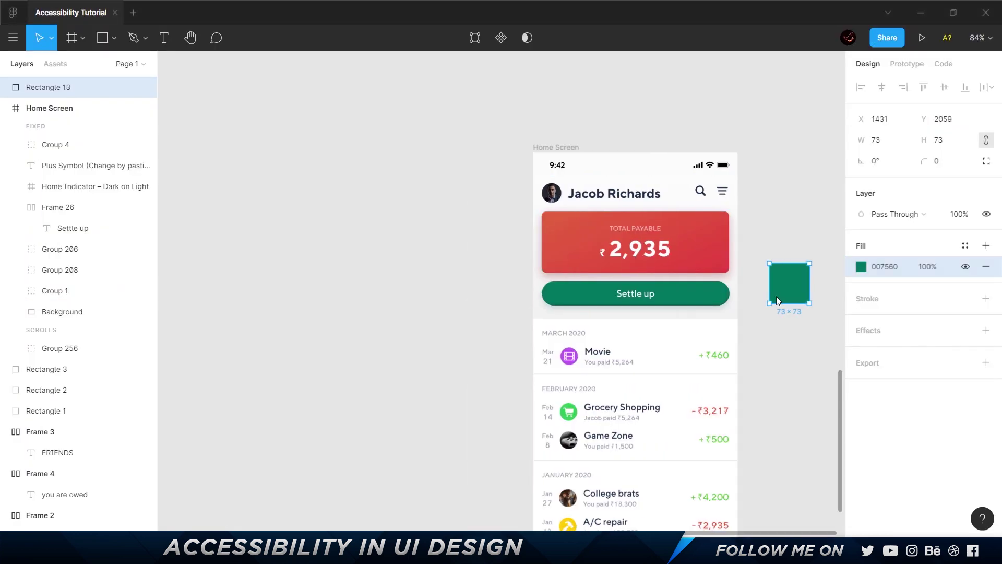
left_click(520, 189)
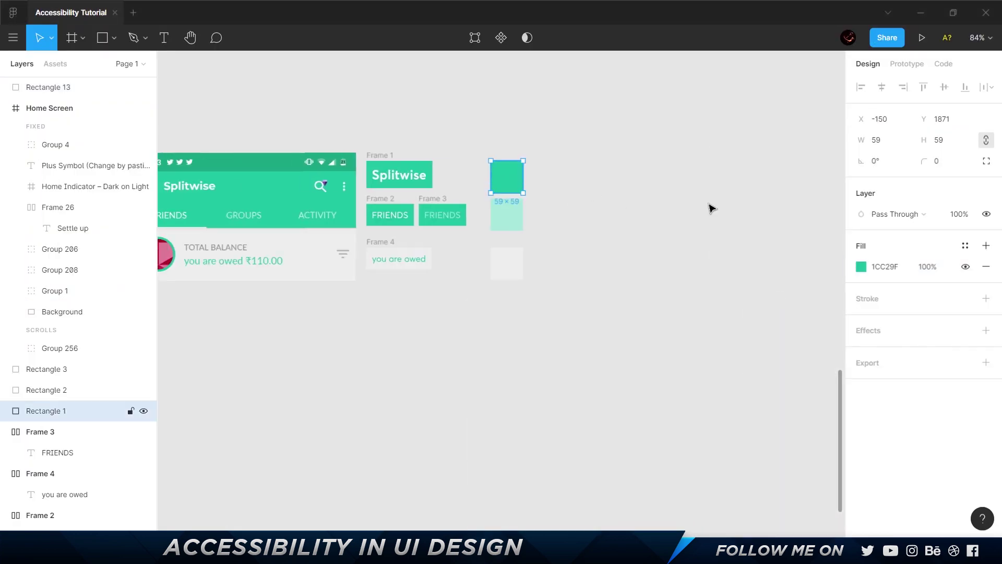
left_click(884, 271)
key("ctrl+c")
key("alt+Tab")
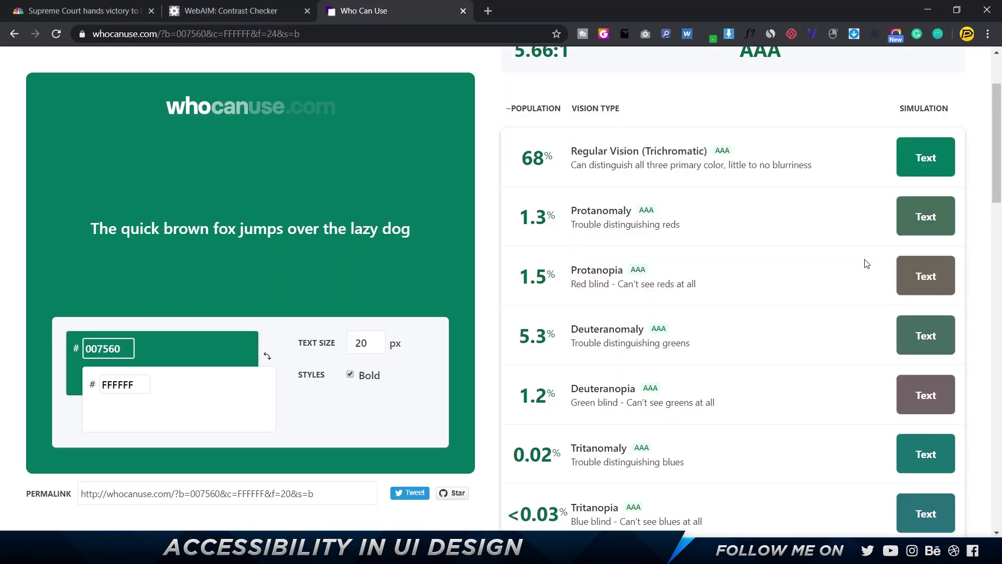
scroll(647, 193, "up", 3)
double_click(117, 354)
key("ctrl+v")
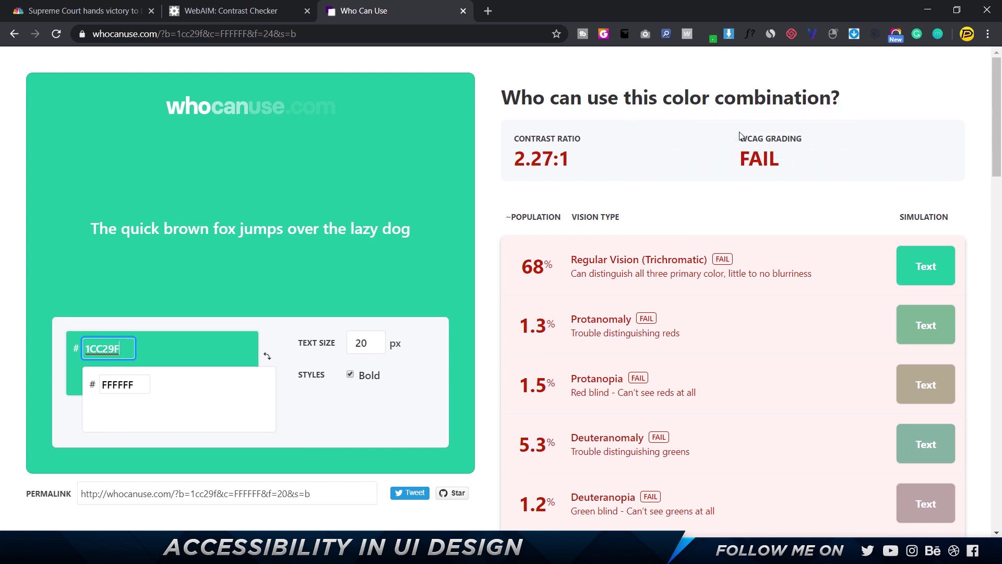
- Review white on #1CC29F failing at 2.27:1 for every vision type and situational event
scroll(815, 197, "down", 2)
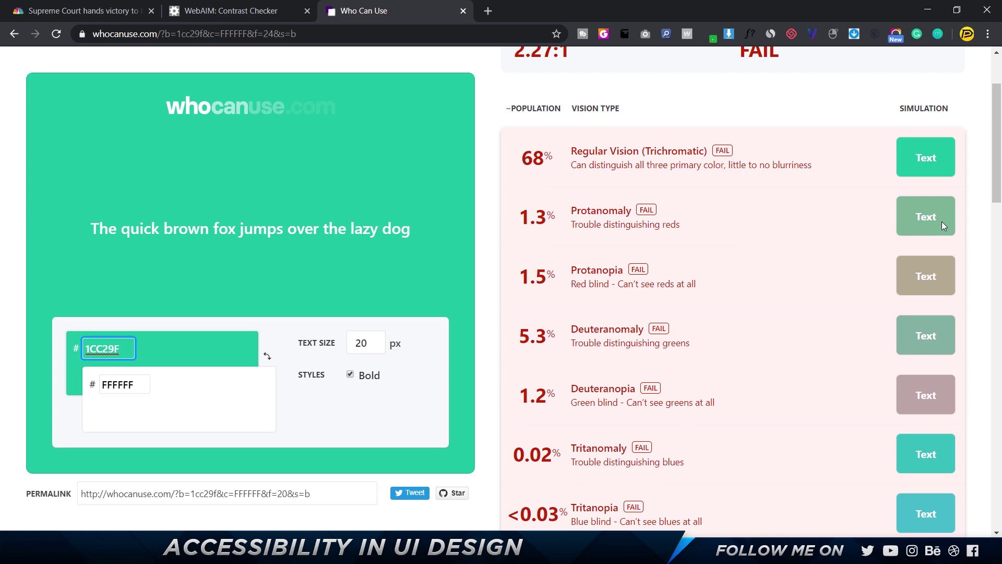
scroll(941, 221, "down", 7)
scroll(944, 233, "down", 7)
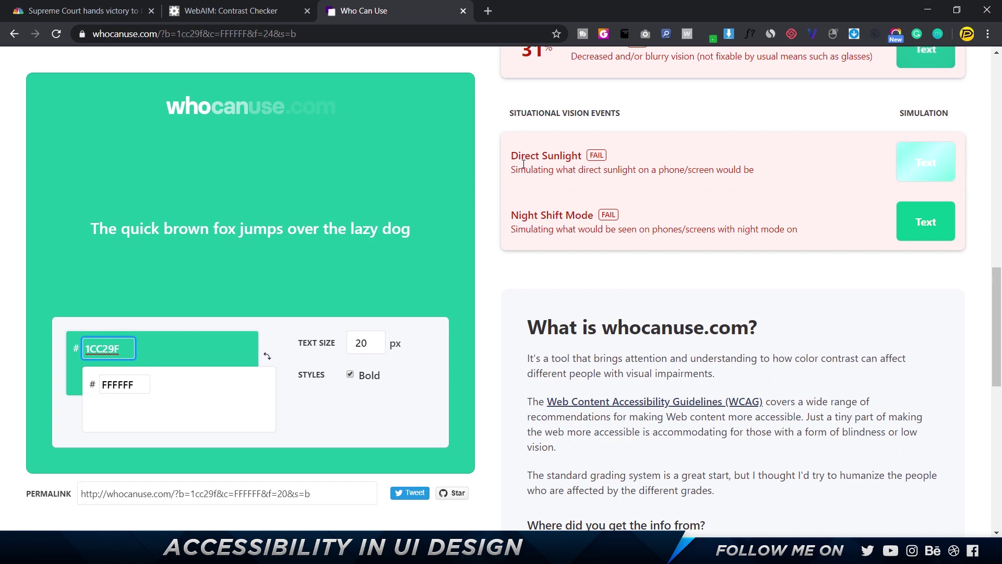
scroll(524, 164, "up", 15)
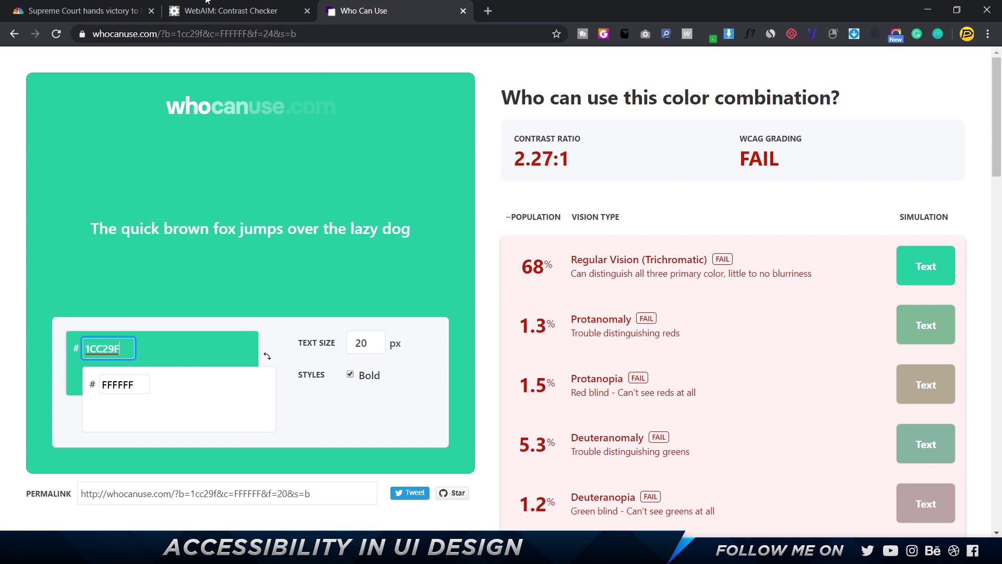
- Switch to the CNBC article on the Supreme Court siding with a blind man against Domino's
left_click(88, 12)
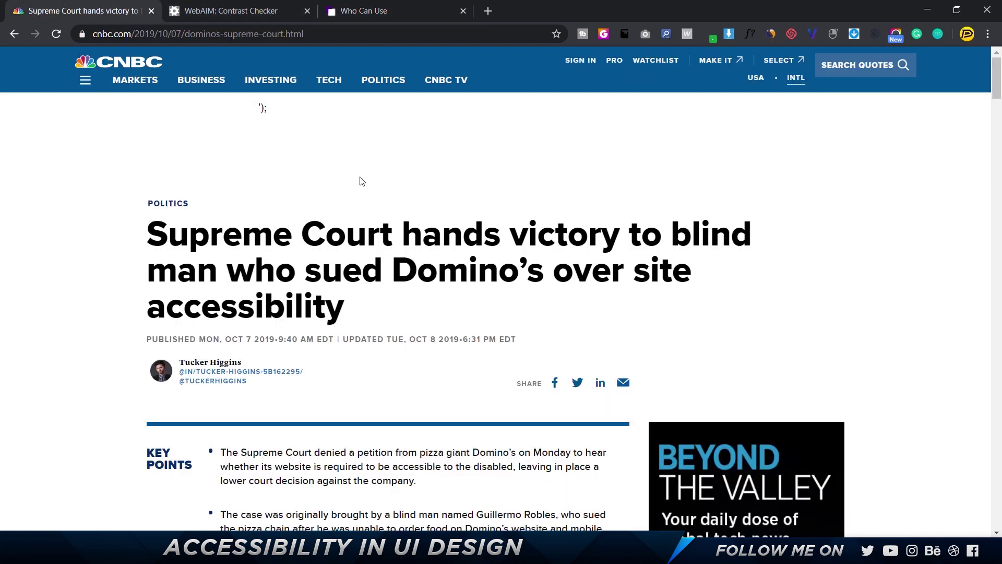